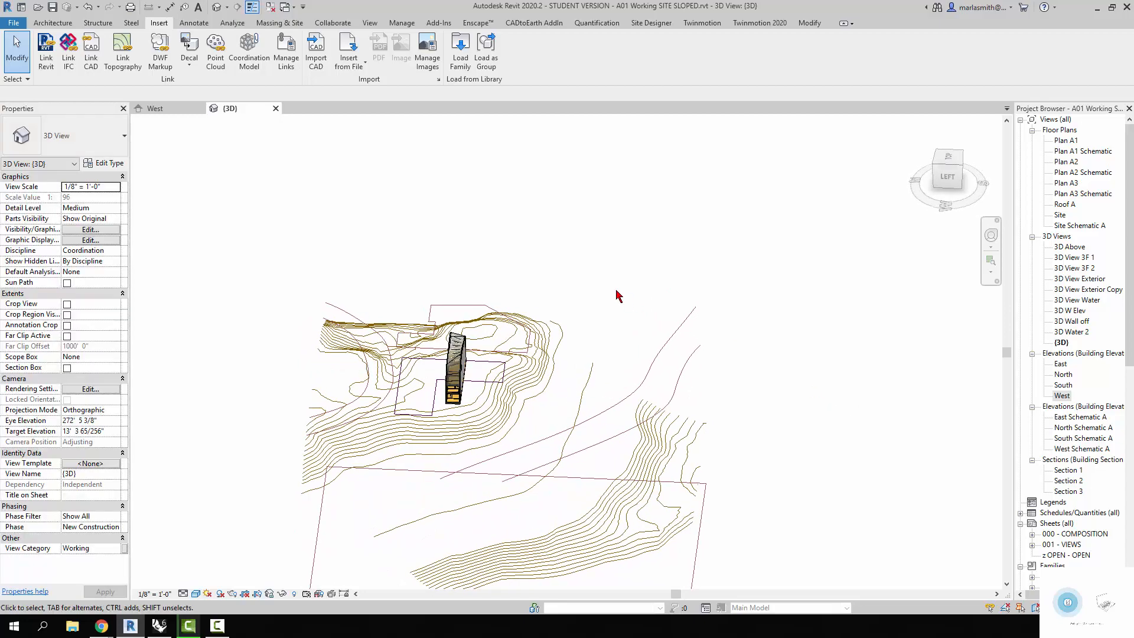
- Start a toposurface and create it from the imported Lines_clean.dwg contours
{"action": "middle_click_drag", "start_coordinate": [544, 296], "coordinate": [464, 338], "text": "shift"}
{"action": "scroll", "coordinate": [462, 334], "scroll_direction": "down", "scroll_amount": 3}
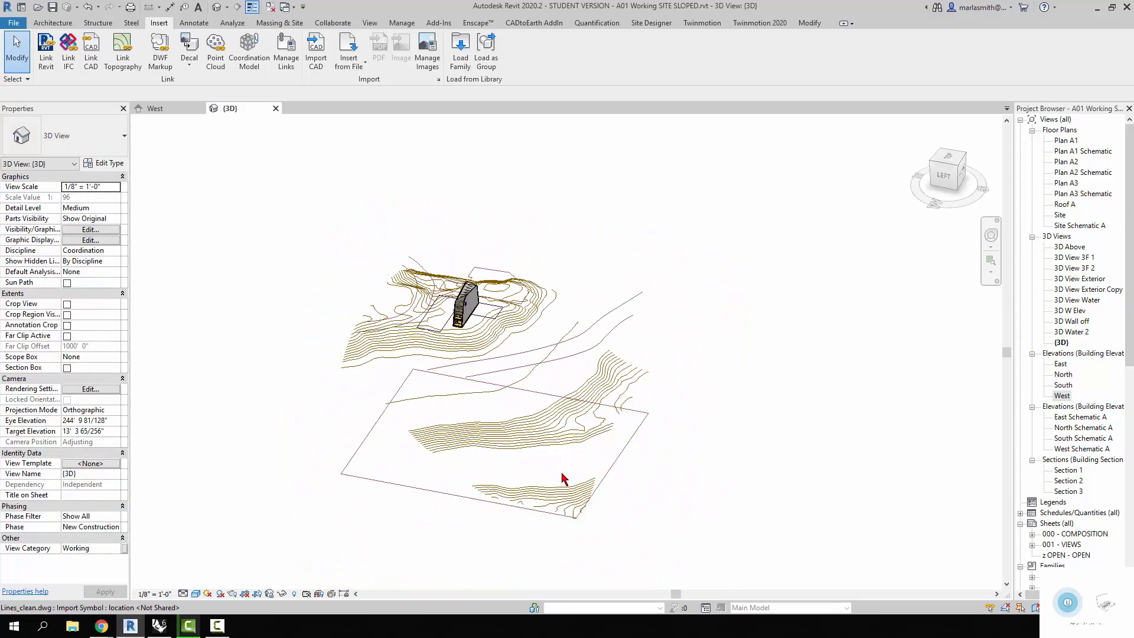
{"action": "scroll", "coordinate": [562, 475], "scroll_direction": "up", "scroll_amount": 2}
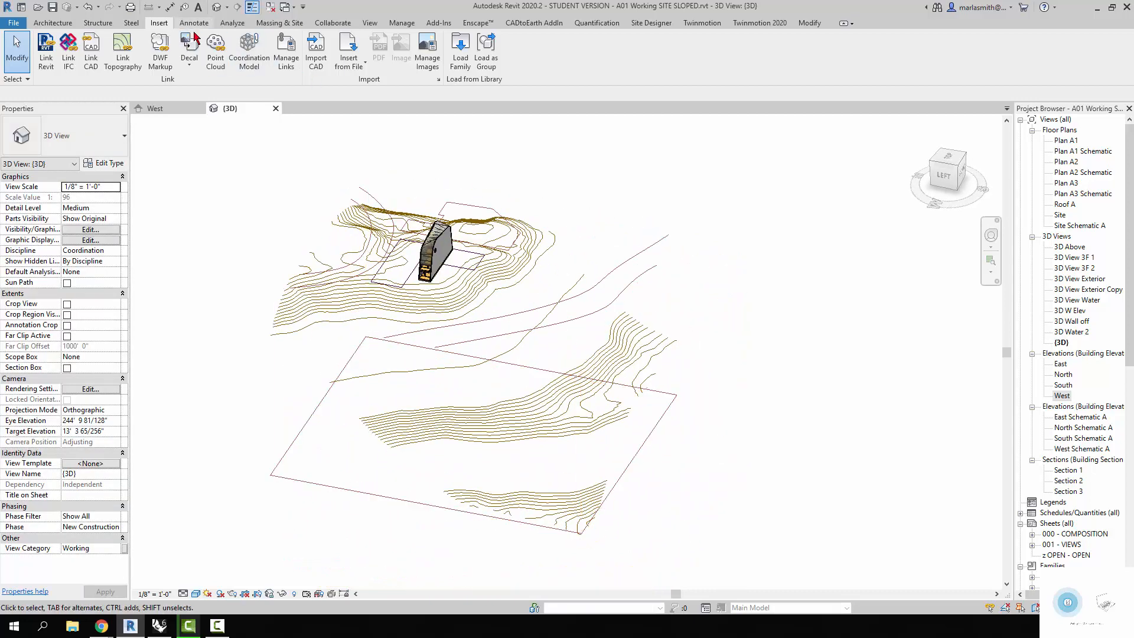
{"action": "left_click", "coordinate": [279, 23]}
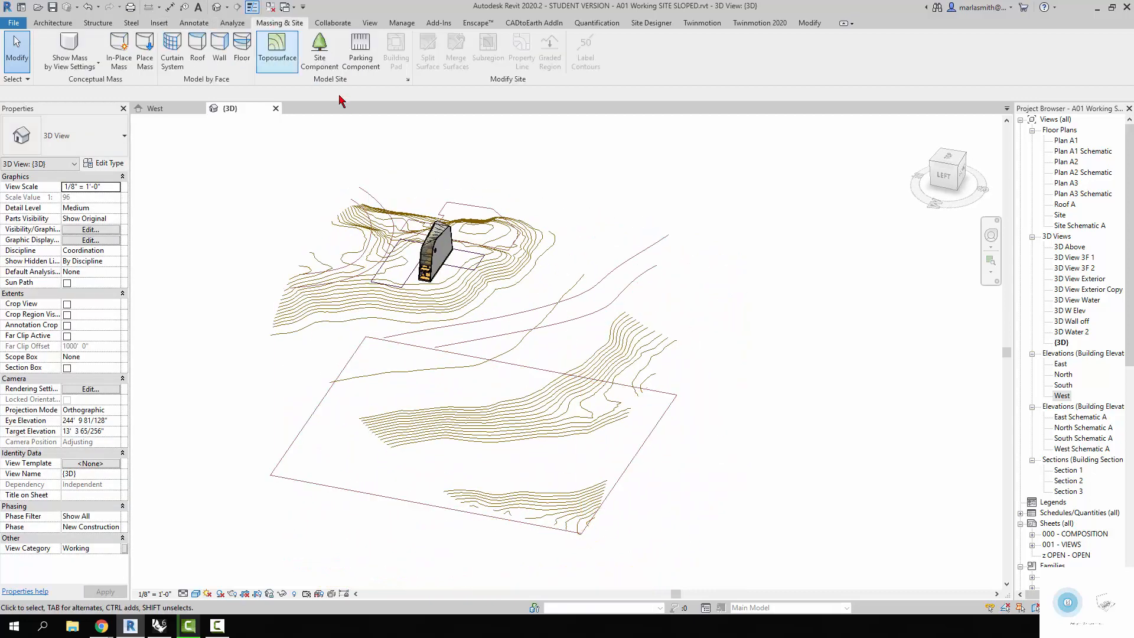
{"action": "left_click", "coordinate": [281, 58]}
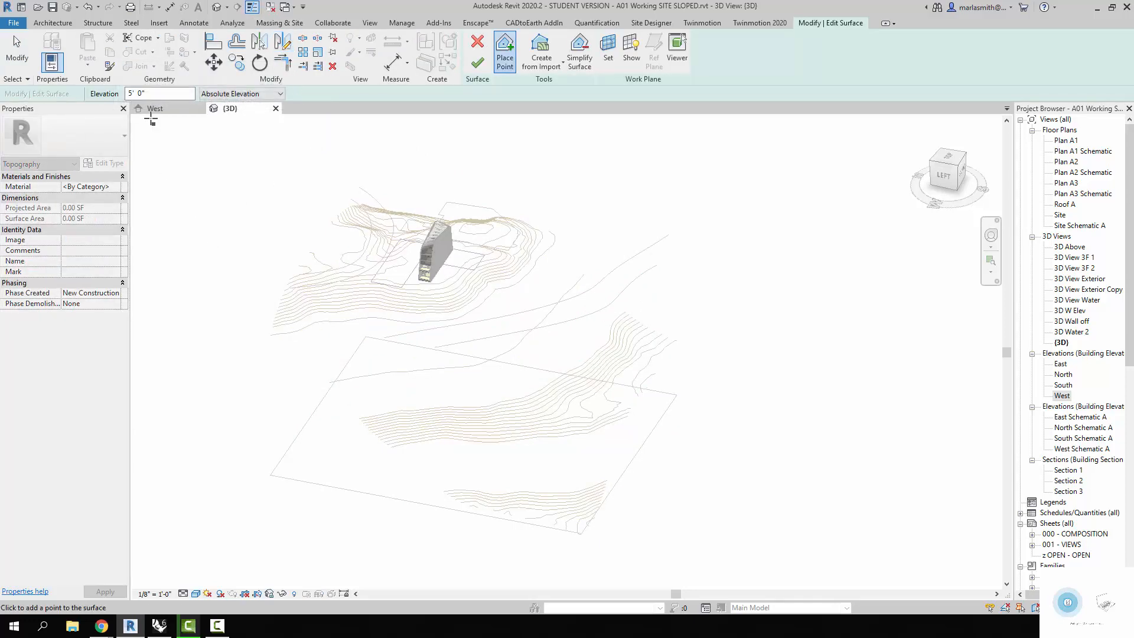
{"action": "left_click", "coordinate": [137, 93]}
{"action": "left_click", "coordinate": [554, 73]}
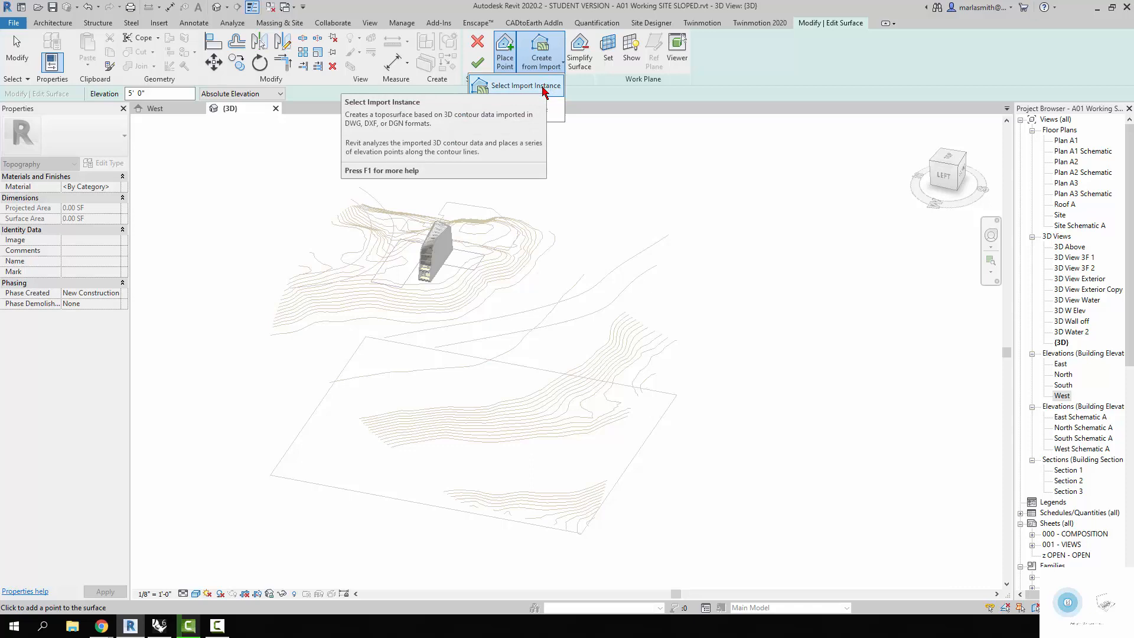
{"action": "left_click", "coordinate": [542, 88]}
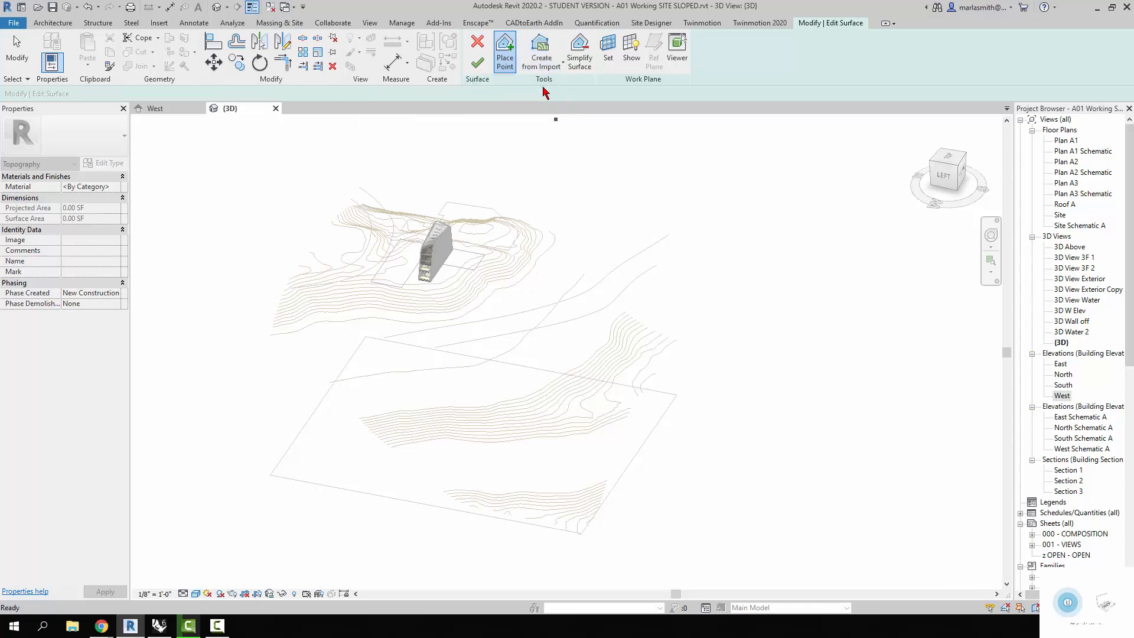
{"action": "left_click", "coordinate": [531, 251]}
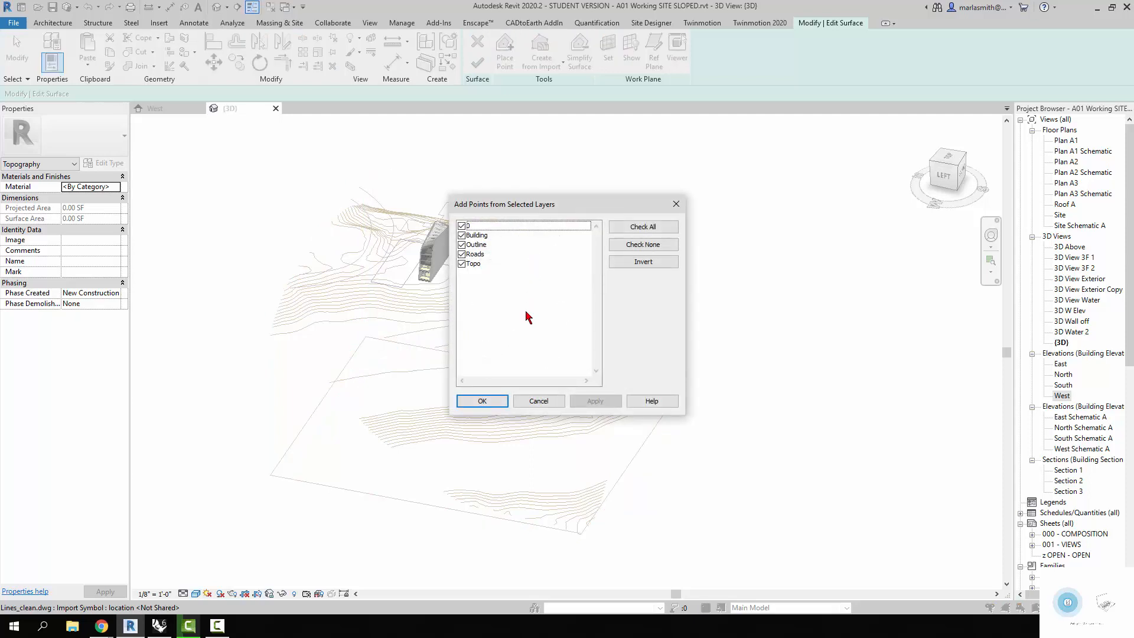
- Generate the surface points from the Topo layer only, excluding layers 0, Building, Outline and Roads
{"action": "left_click", "coordinate": [463, 254]}
{"action": "left_click", "coordinate": [463, 245]}
{"action": "left_click", "coordinate": [462, 236]}
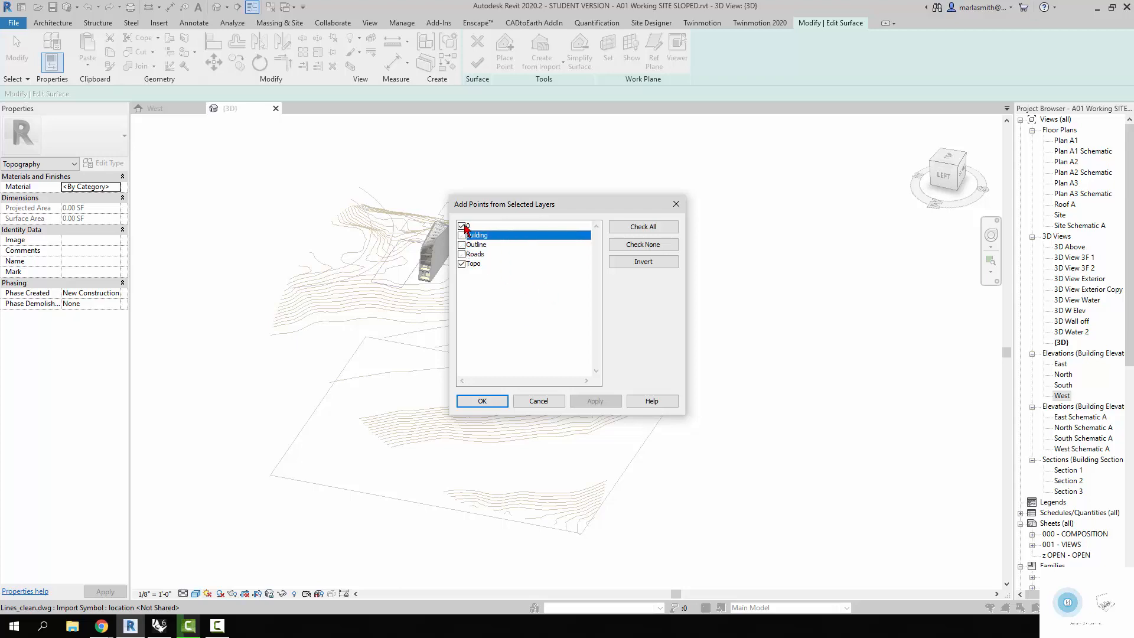
{"action": "left_click", "coordinate": [462, 226]}
{"action": "left_click", "coordinate": [480, 401]}
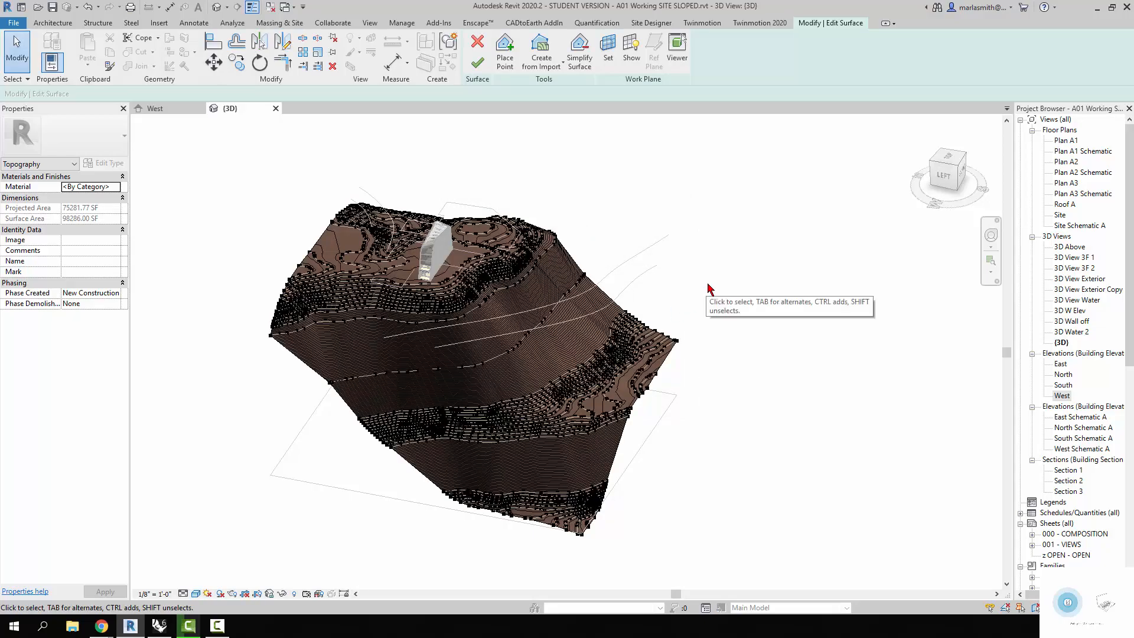
- Inspect the generated terrain from the front side and finish the surface edit
{"action": "middle_click_drag", "start_coordinate": [749, 468], "coordinate": [657, 347], "text": "shift"}
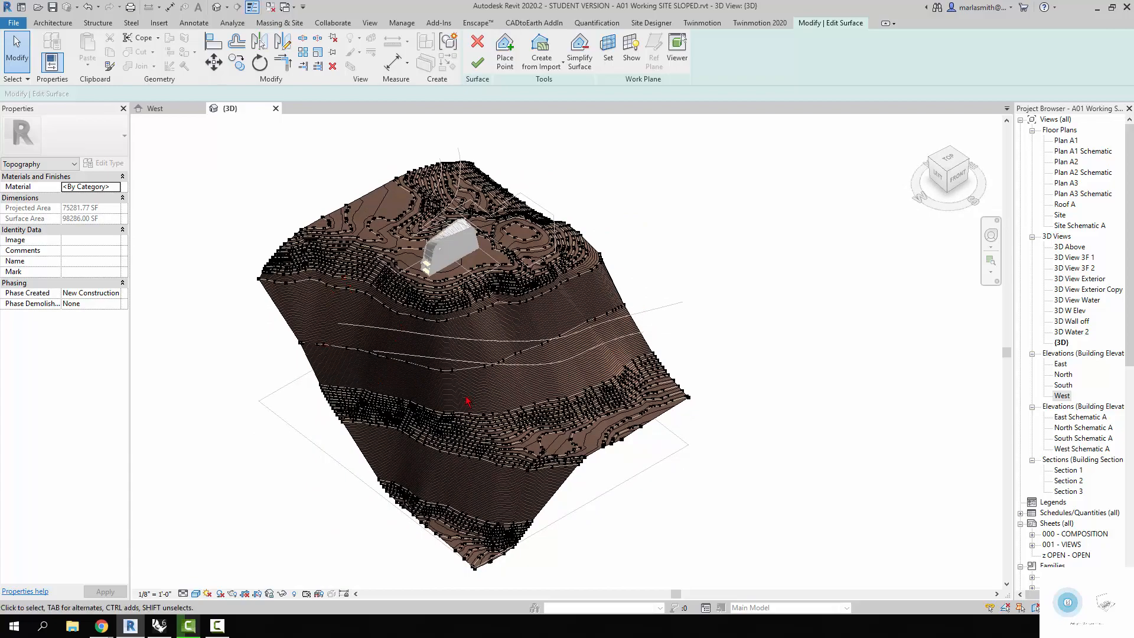
{"action": "middle_click_drag", "start_coordinate": [683, 458], "coordinate": [648, 335], "text": "shift"}
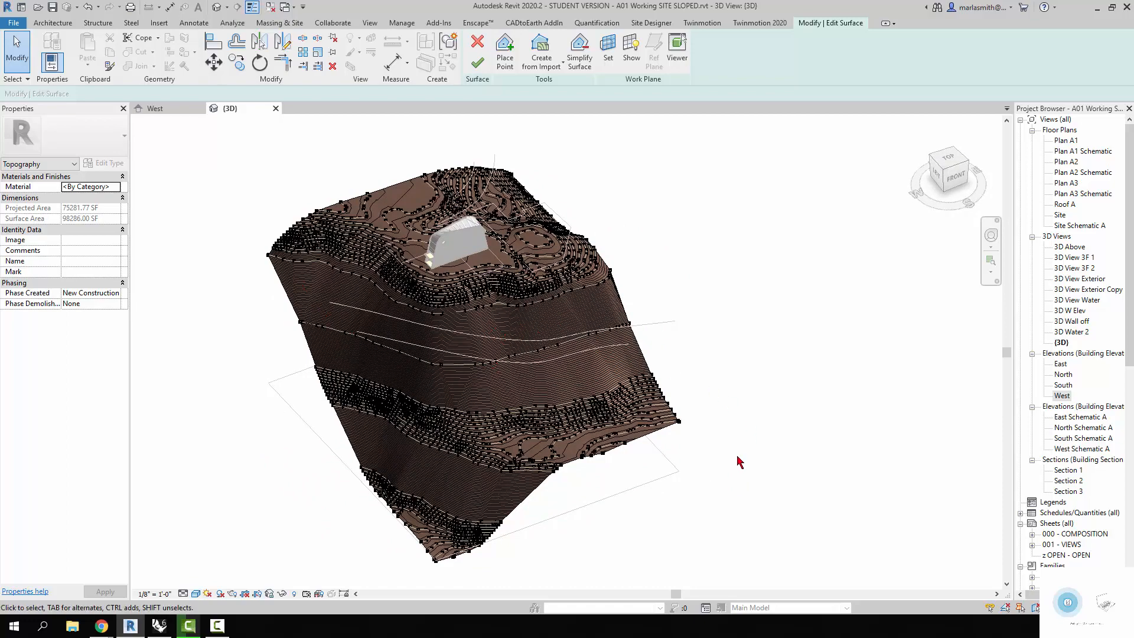
{"action": "middle_click_drag", "start_coordinate": [739, 461], "coordinate": [704, 458], "text": "shift"}
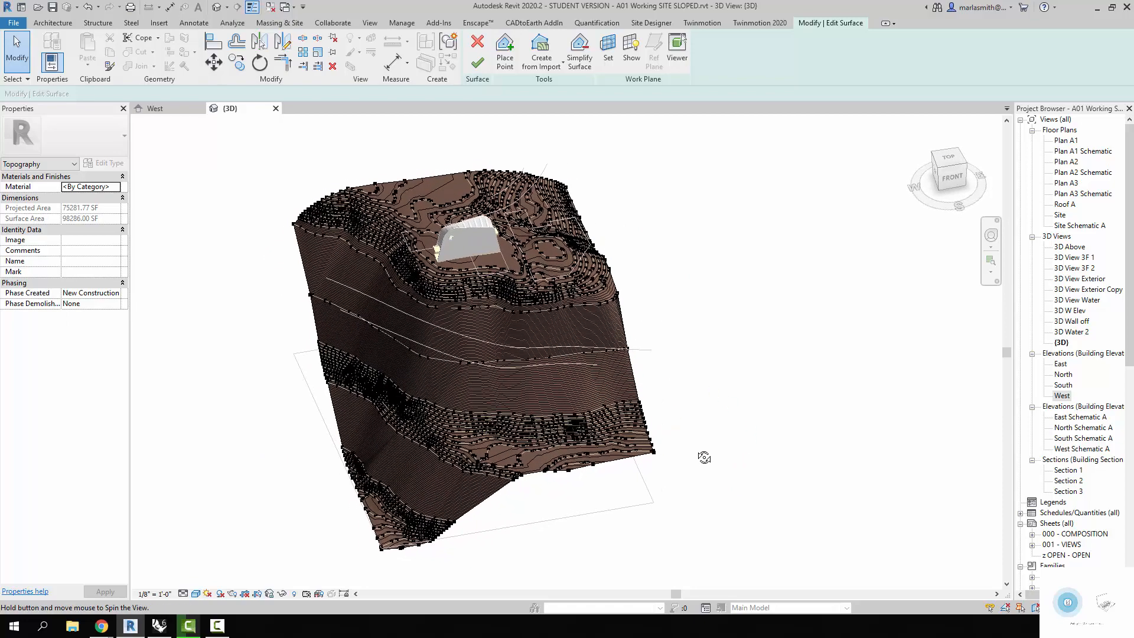
{"action": "left_click", "coordinate": [479, 62]}
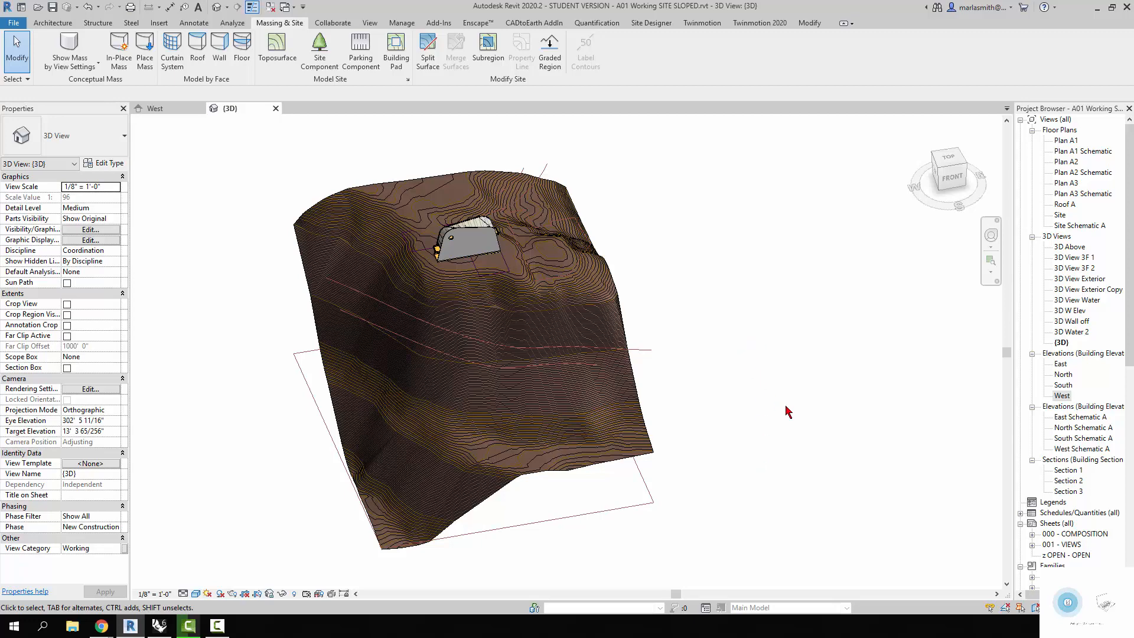
- Find the Site materials for the toposurface and choose Site - Sand, with its shading using the render appearance
{"action": "middle_click_drag", "start_coordinate": [790, 405], "coordinate": [754, 425], "text": "shift"}
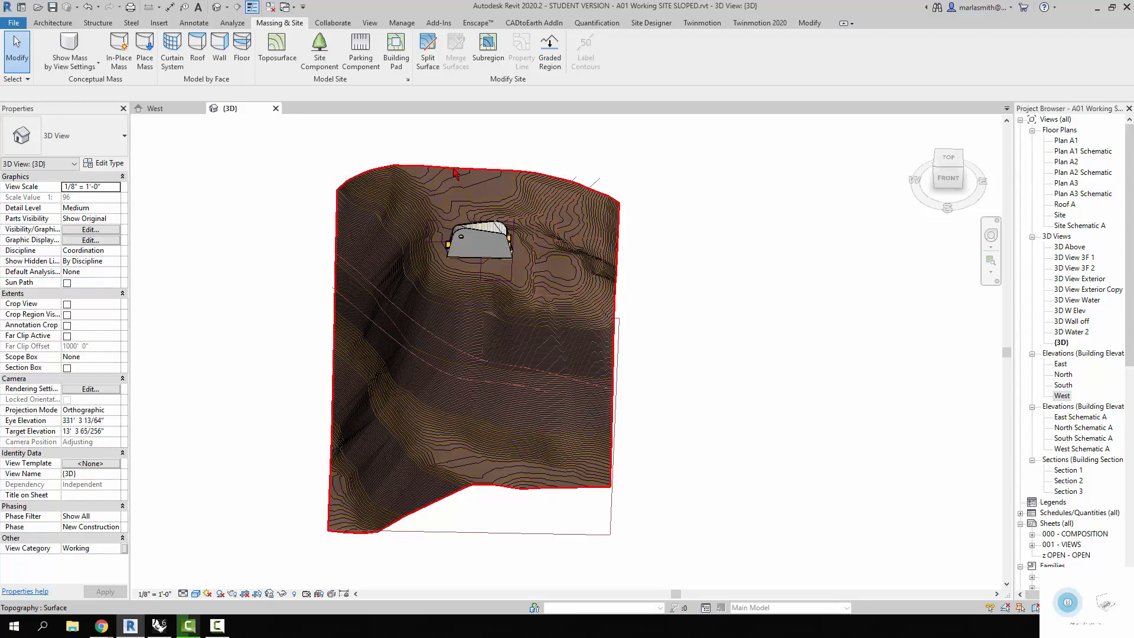
{"action": "left_click", "coordinate": [455, 172]}
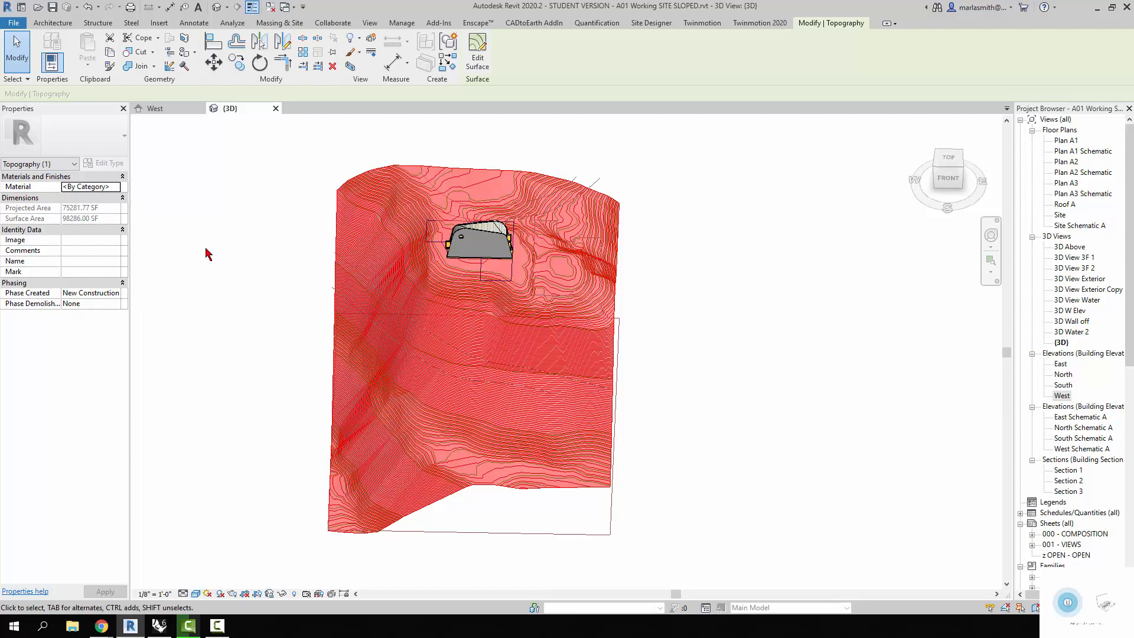
{"action": "left_click", "coordinate": [116, 187]}
{"action": "left_click", "coordinate": [116, 187]}
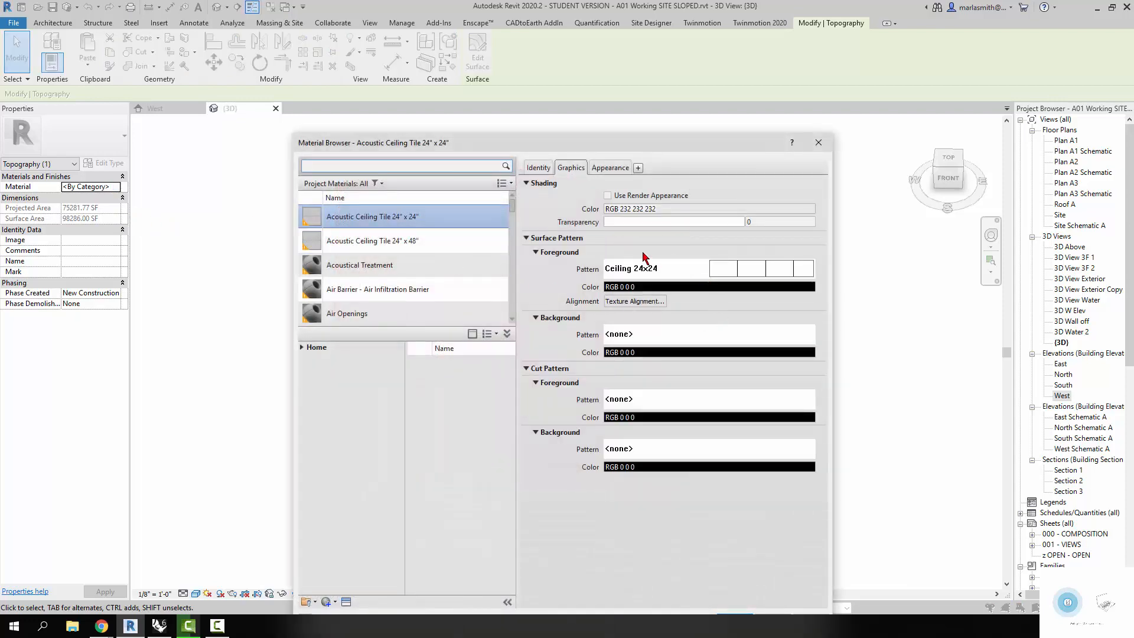
{"action": "left_click", "coordinate": [386, 166]}
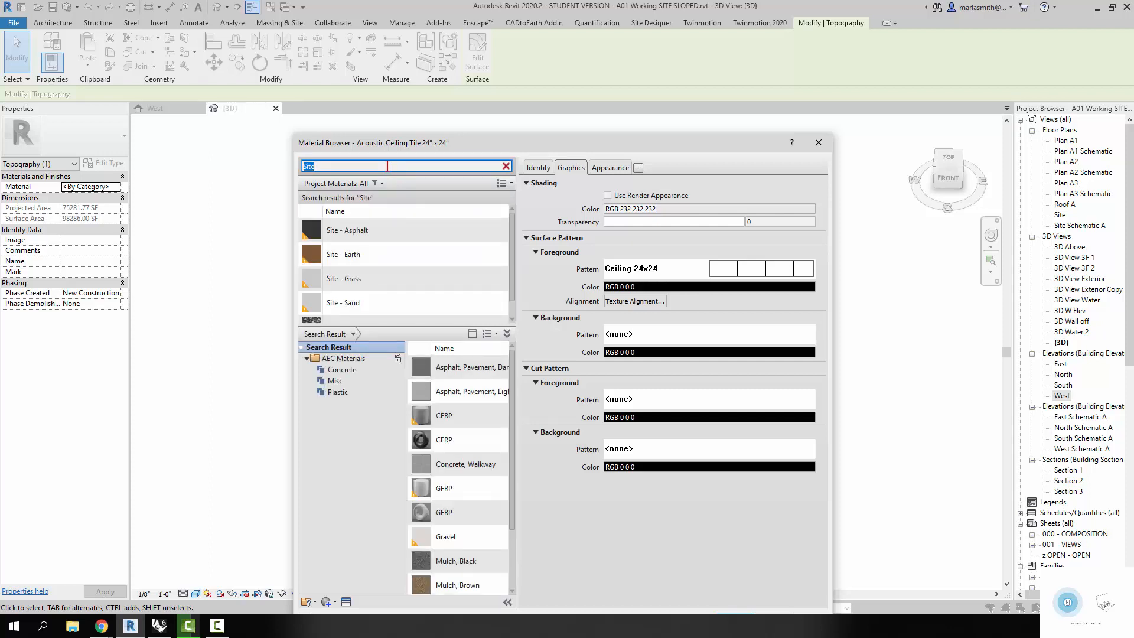
{"action": "left_click", "coordinate": [370, 308]}
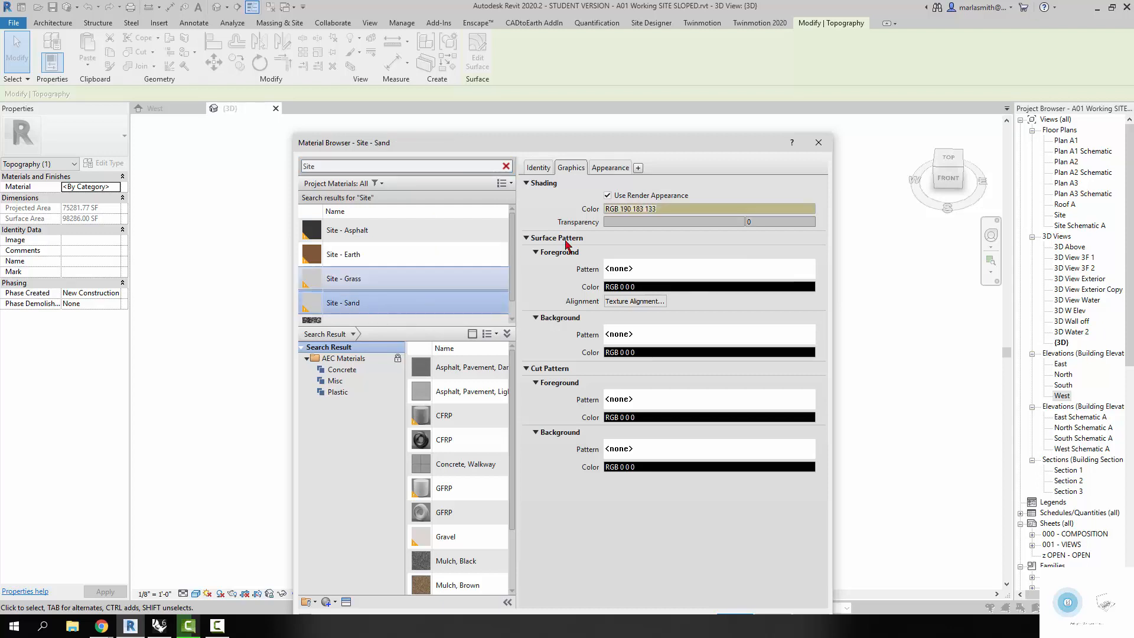
{"action": "left_click", "coordinate": [607, 195]}
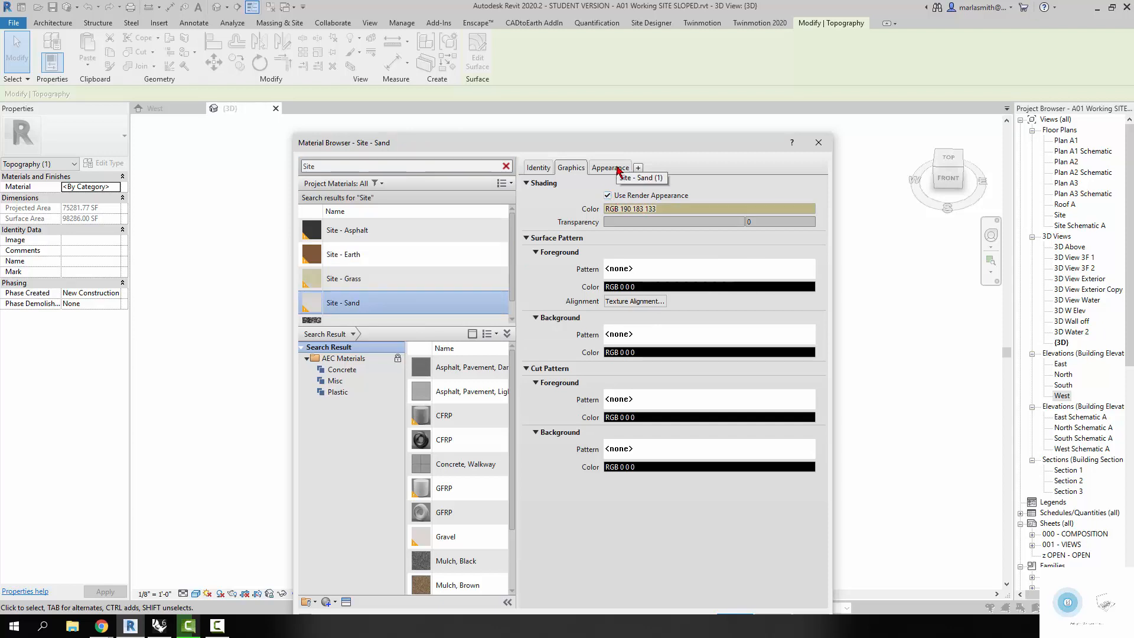
- Set the Site - Sand appearance's image fade to 42 and its texture sample size to 5'-0"
{"action": "left_click", "coordinate": [614, 168]}
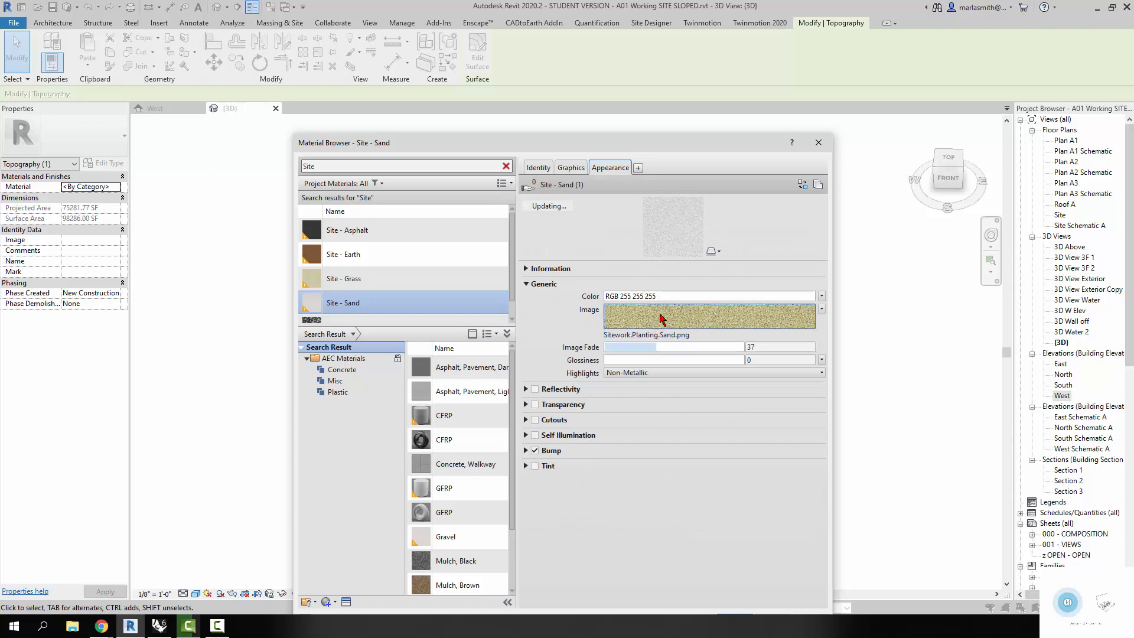
{"action": "mouse_move", "coordinate": [657, 346]}
{"action": "left_mouse_down"}
{"action": "mouse_move", "coordinate": [728, 348]}
{"action": "mouse_move", "coordinate": [664, 347]}
{"action": "left_mouse_up"}
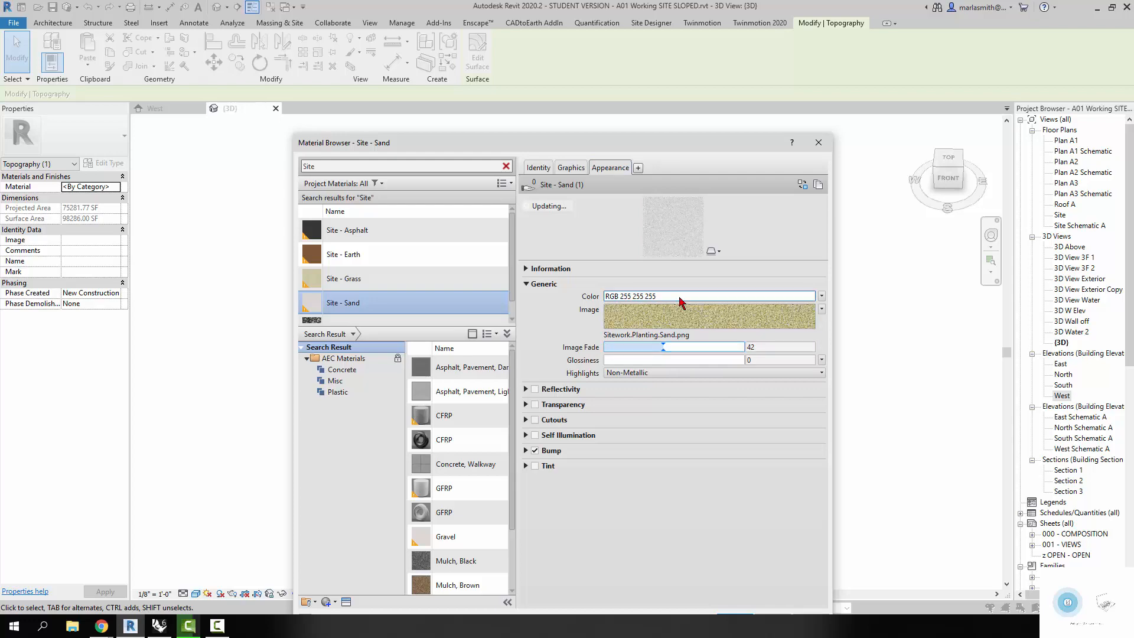
{"action": "left_click", "coordinate": [661, 329]}
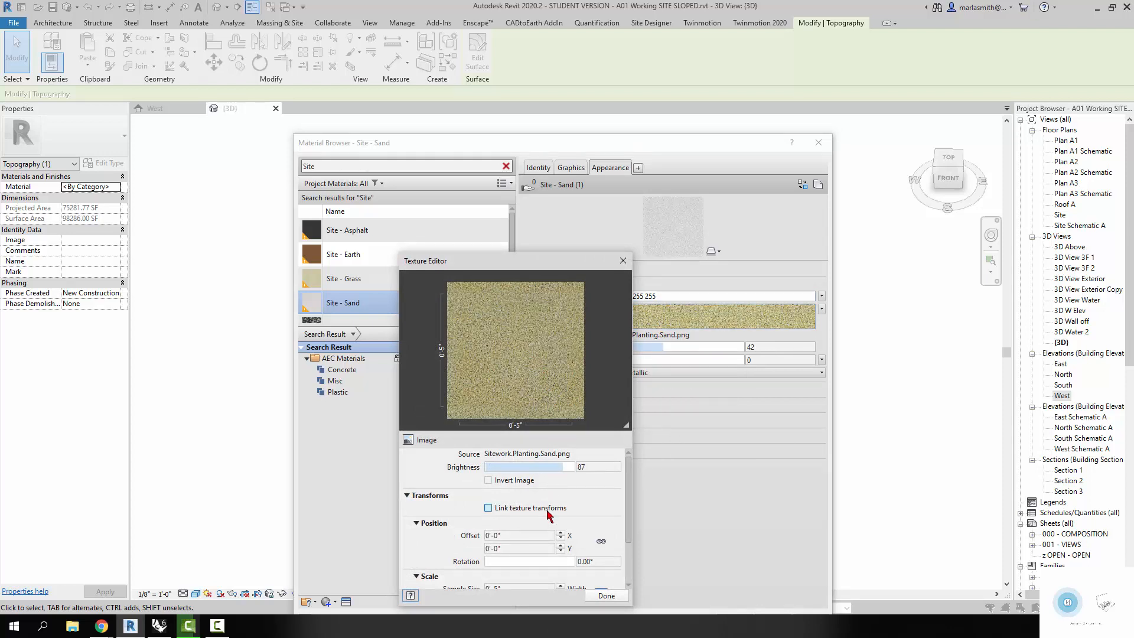
{"action": "scroll", "coordinate": [548, 515], "scroll_direction": "down", "scroll_amount": 2}
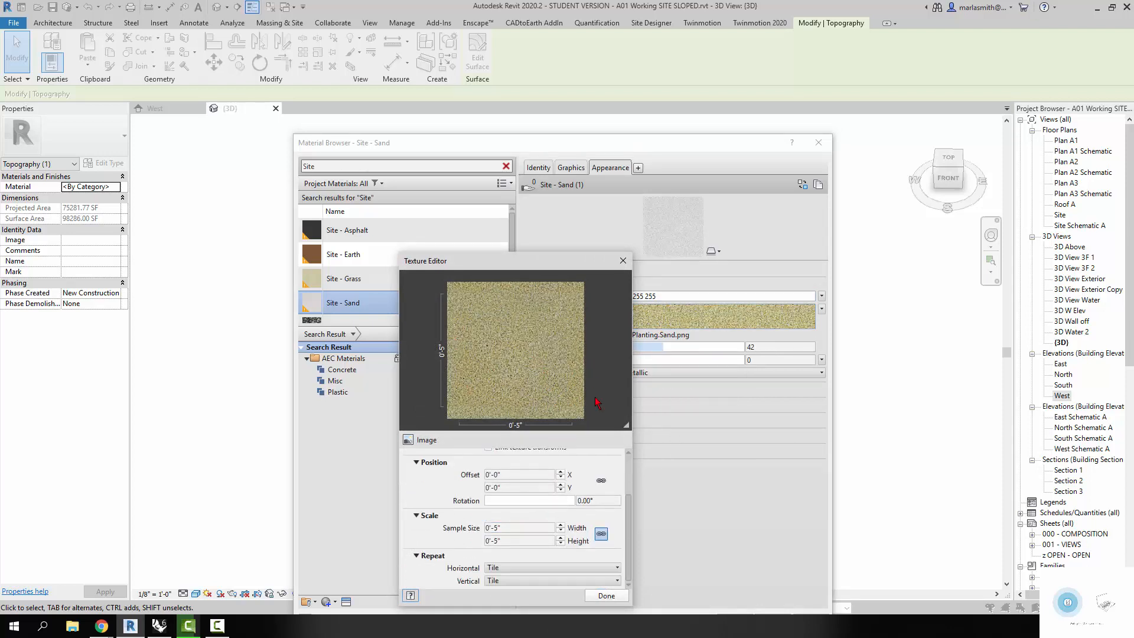
{"action": "left_click", "coordinate": [524, 531]}
{"action": "type", "text": "5'"}
{"action": "key", "text": "Tab"}
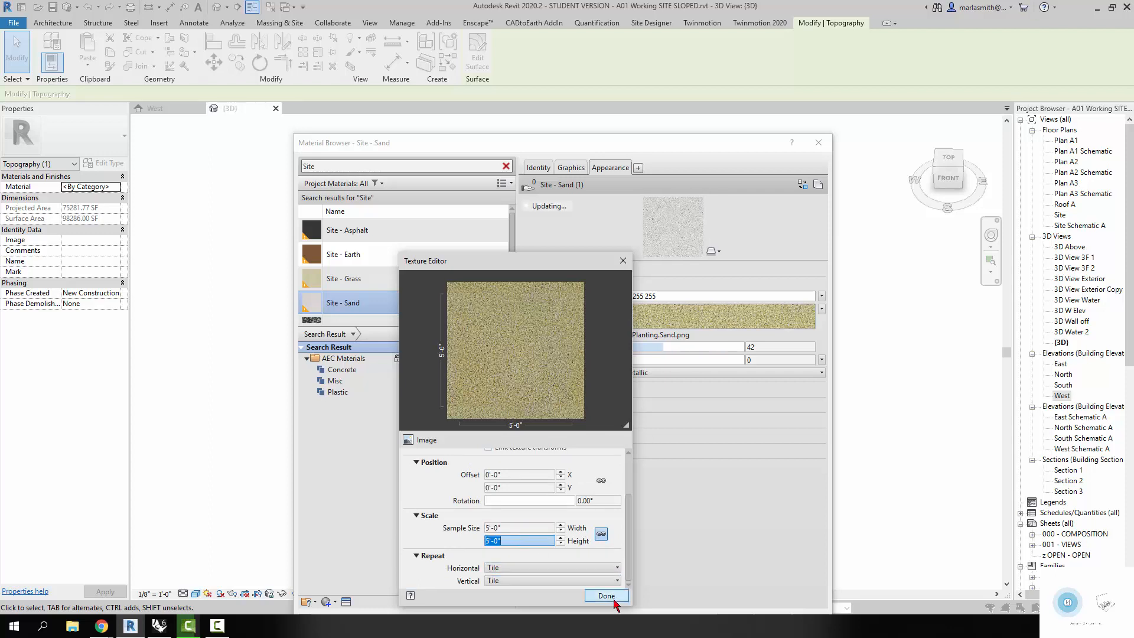
{"action": "left_click", "coordinate": [614, 599]}
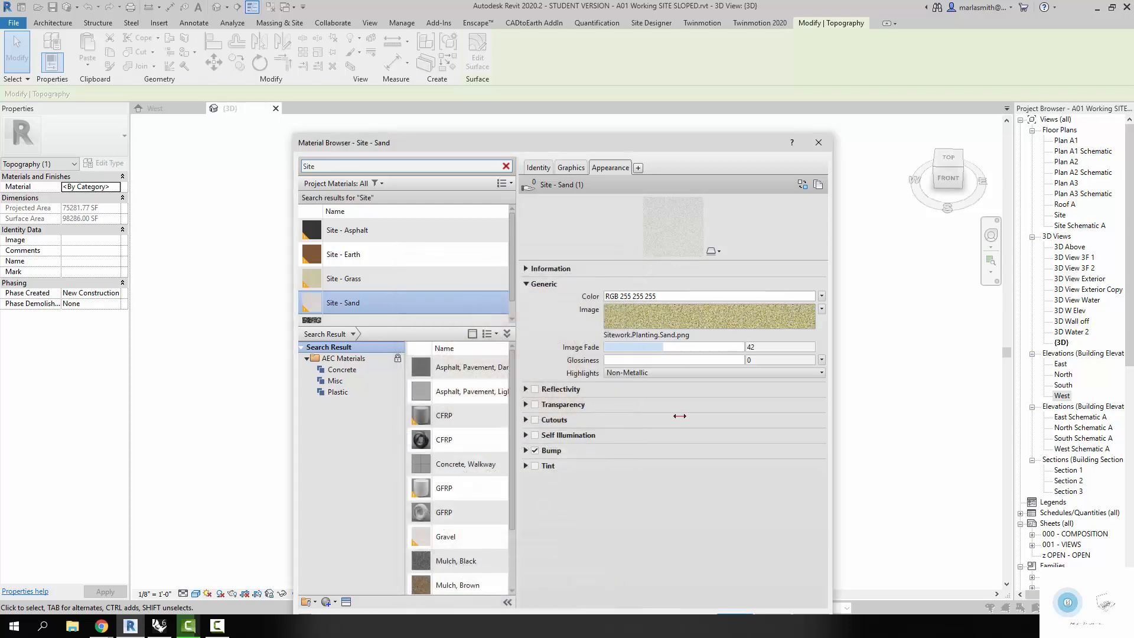
- Assign the Site - Sand material to the toposurface and deselect it
{"action": "left_click_drag", "start_coordinate": [617, 144], "coordinate": [625, 76]}
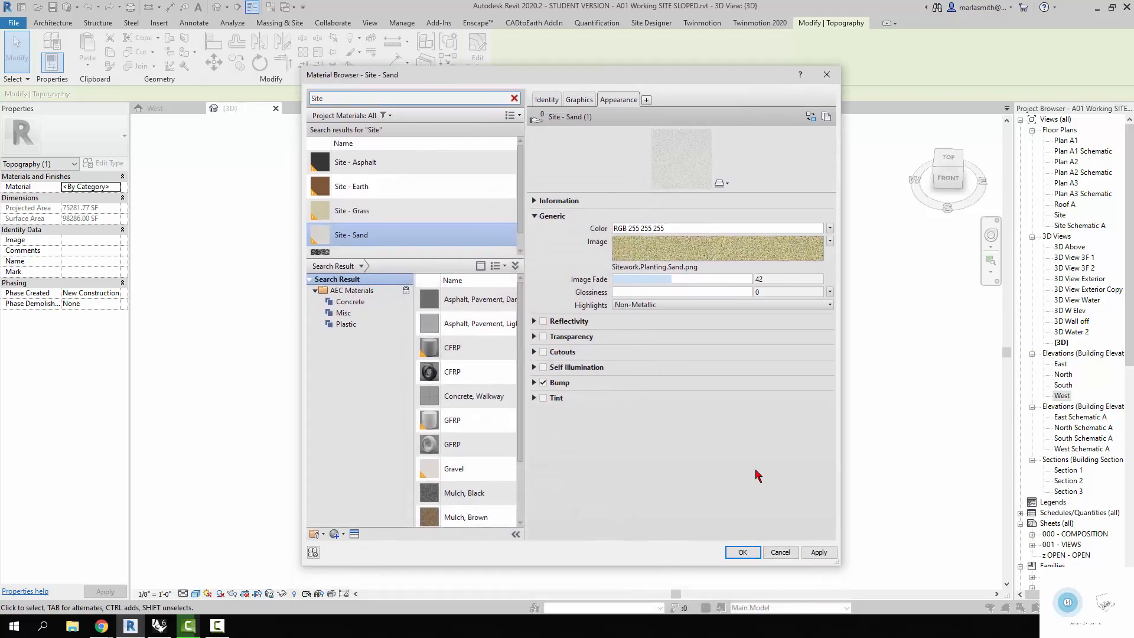
{"action": "left_click", "coordinate": [742, 552]}
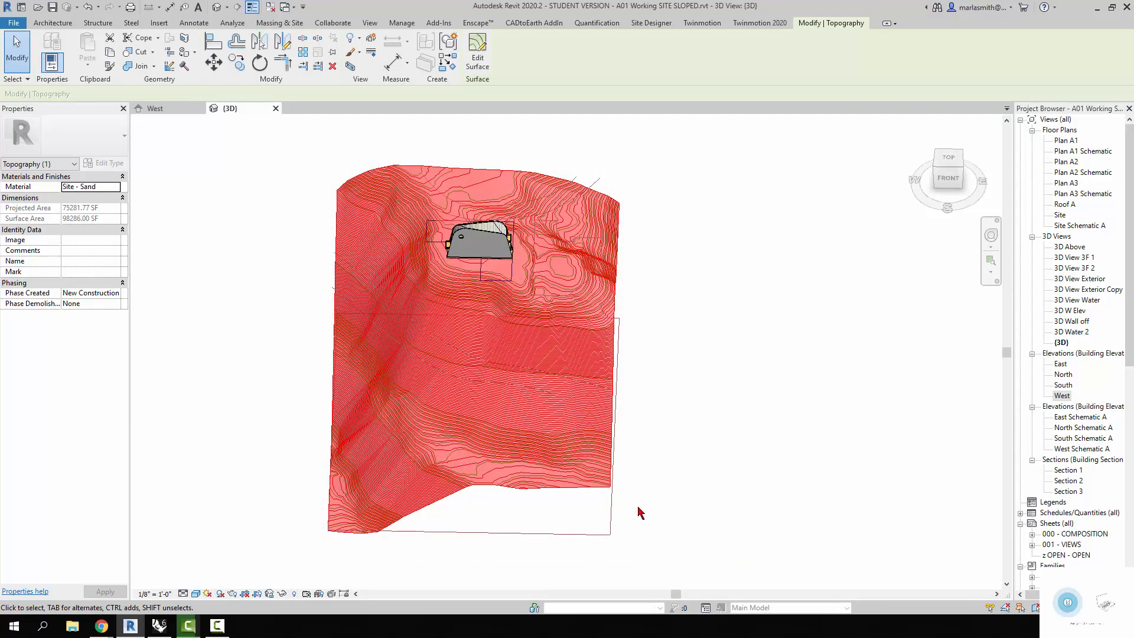
{"action": "left_click", "coordinate": [239, 225]}
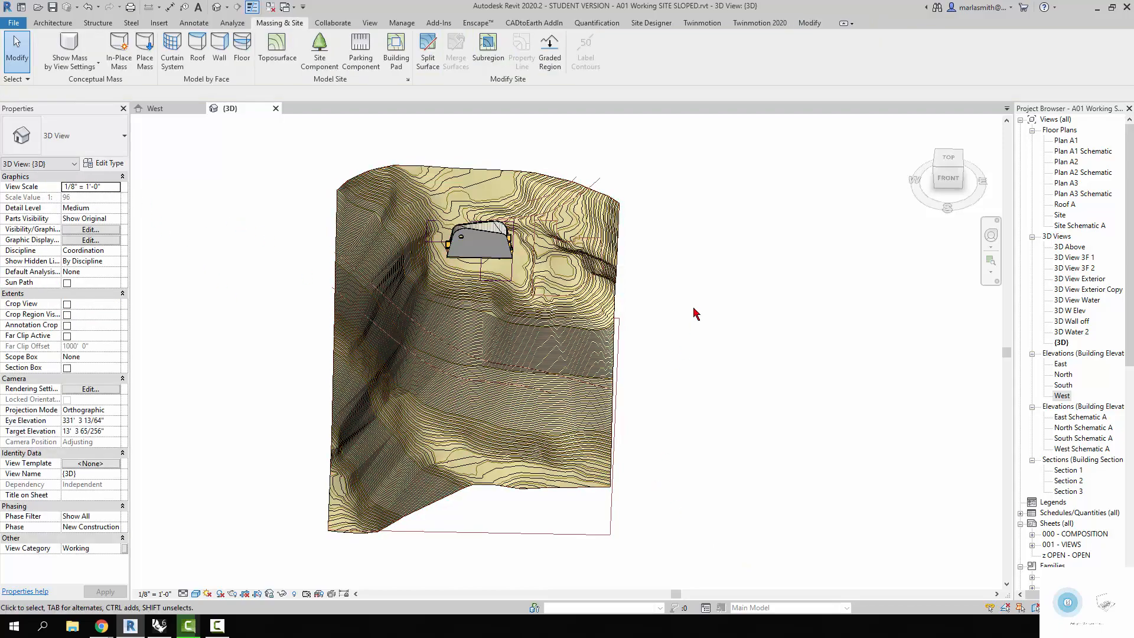
- Switch the 3D view's visual style to Realistic to check the sand texture on the terrain around the building
{"action": "middle_click_drag", "start_coordinate": [695, 318], "coordinate": [539, 238], "text": "shift"}
{"action": "scroll", "coordinate": [523, 283], "scroll_direction": "up", "scroll_amount": 6}
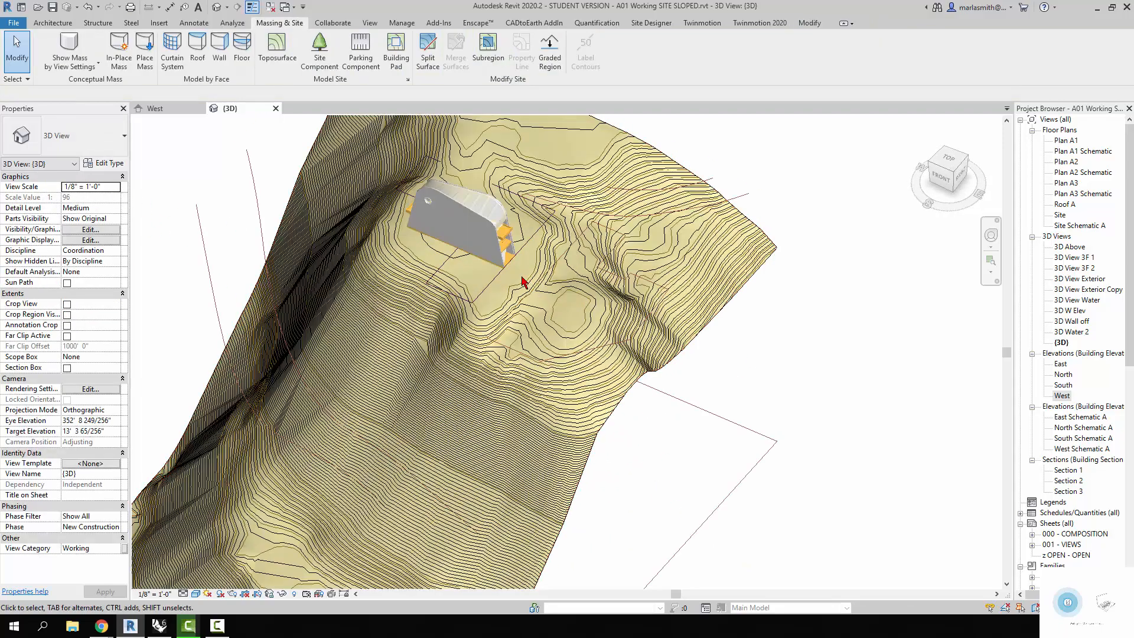
{"action": "scroll", "coordinate": [469, 295], "scroll_direction": "up", "scroll_amount": 8}
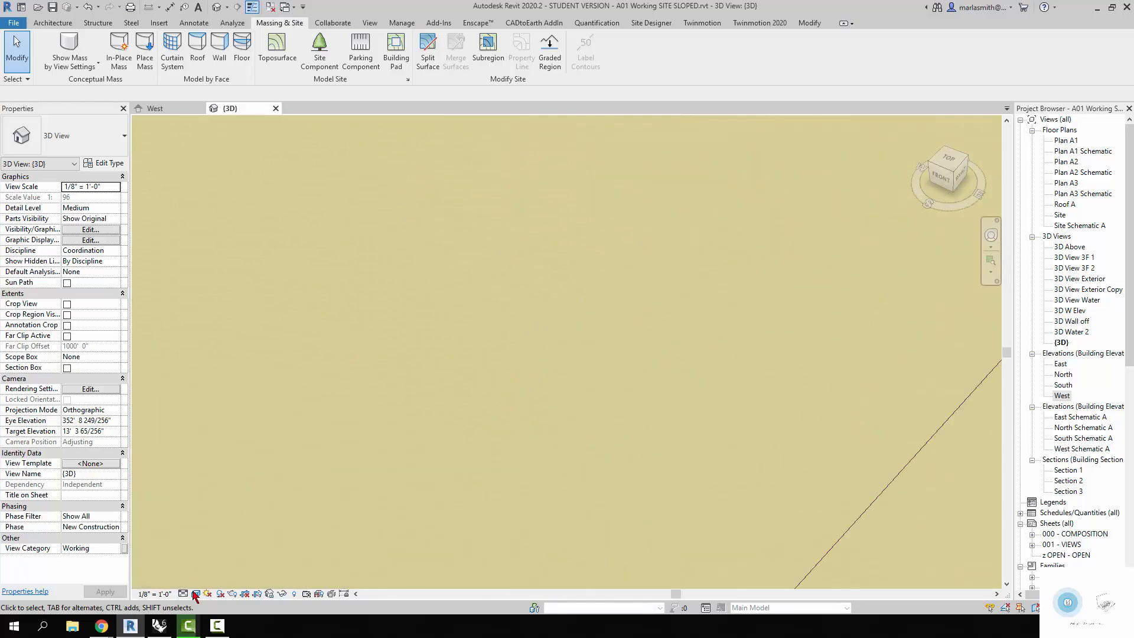
{"action": "left_click", "coordinate": [196, 593]}
{"action": "left_click", "coordinate": [209, 579]}
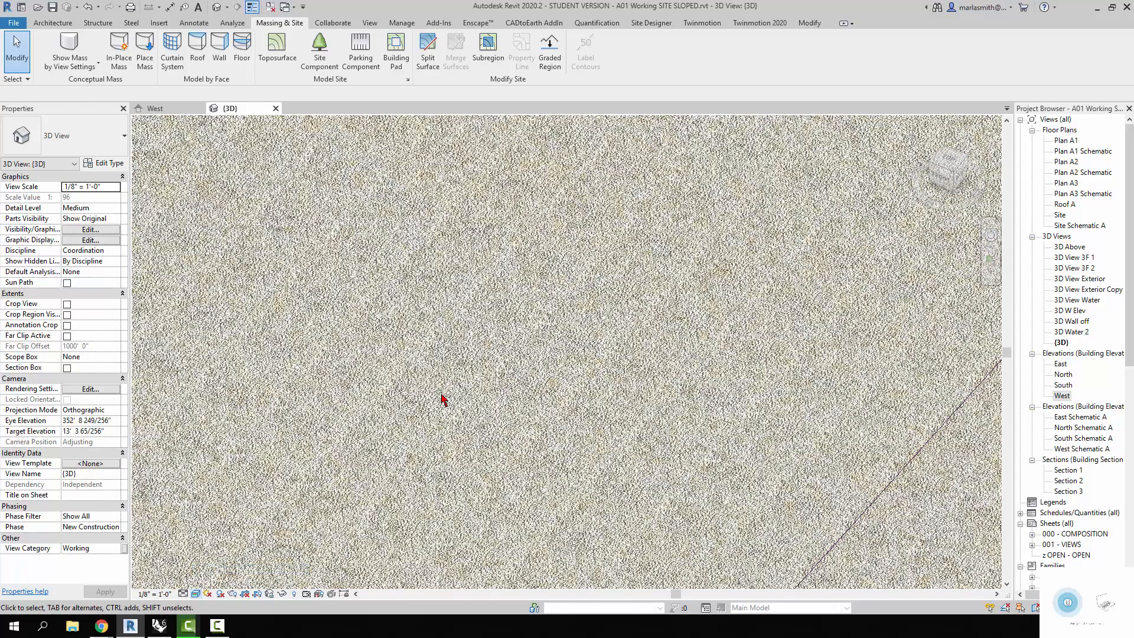
{"action": "scroll", "coordinate": [464, 378], "scroll_direction": "down", "scroll_amount": 6}
{"action": "scroll", "coordinate": [463, 377], "scroll_direction": "down", "scroll_amount": 6}
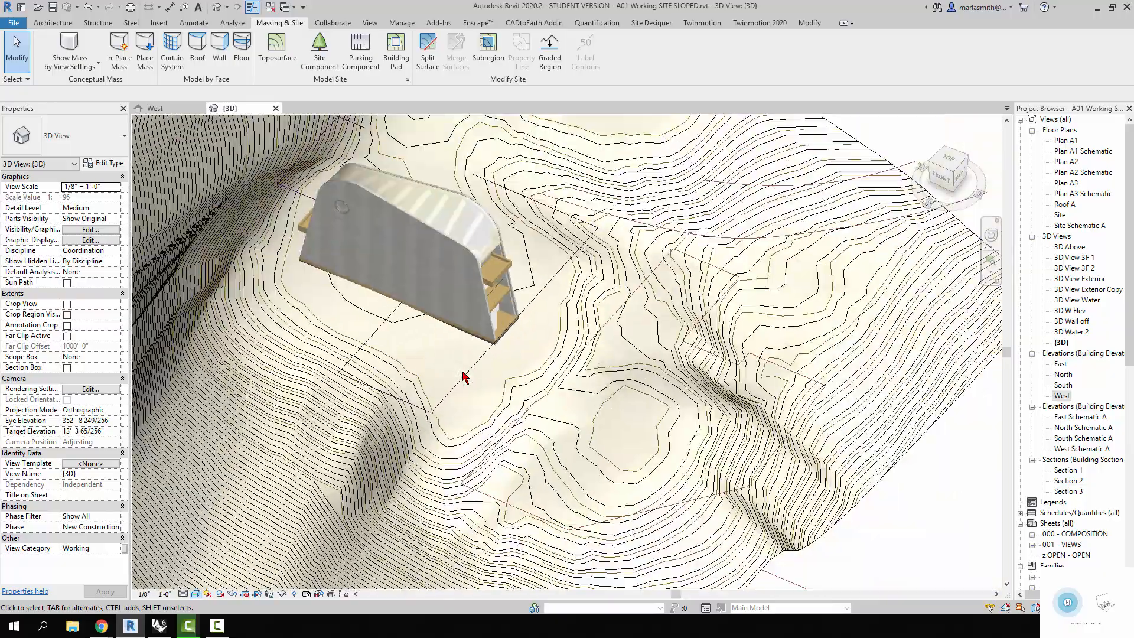
- Hide the imported Lines_clean.dwg contour lines in the 3D view so only the toposurface and building show
{"action": "middle_click_drag", "start_coordinate": [473, 321], "coordinate": [519, 386], "text": "shift"}
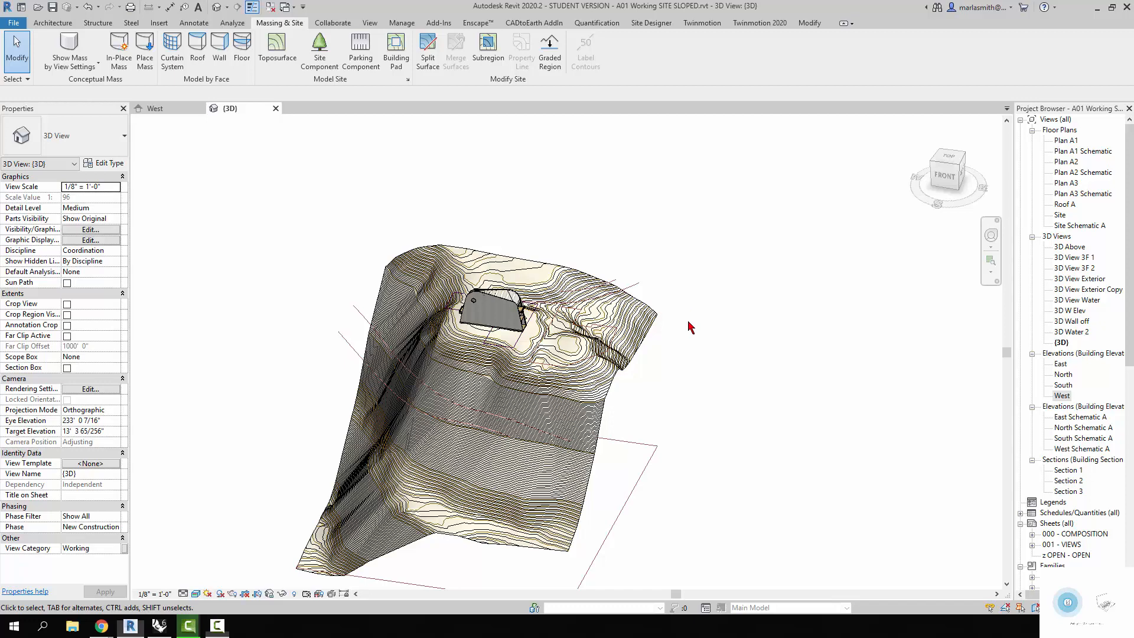
{"action": "middle_click_drag", "start_coordinate": [675, 286], "coordinate": [638, 444], "text": "shift"}
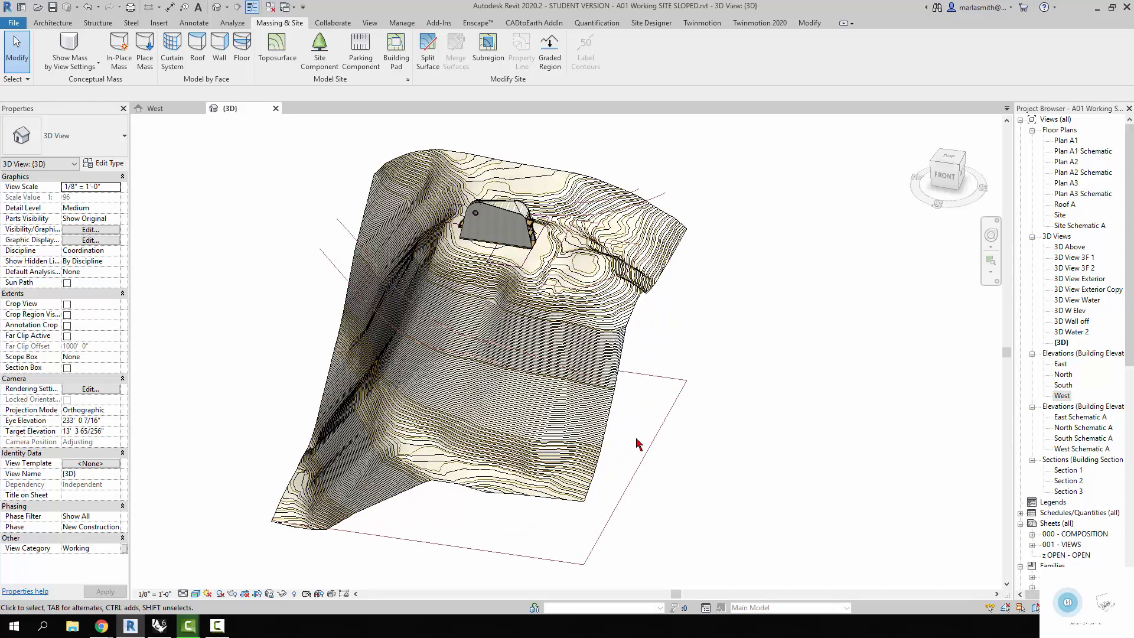
{"action": "left_click", "coordinate": [670, 197]}
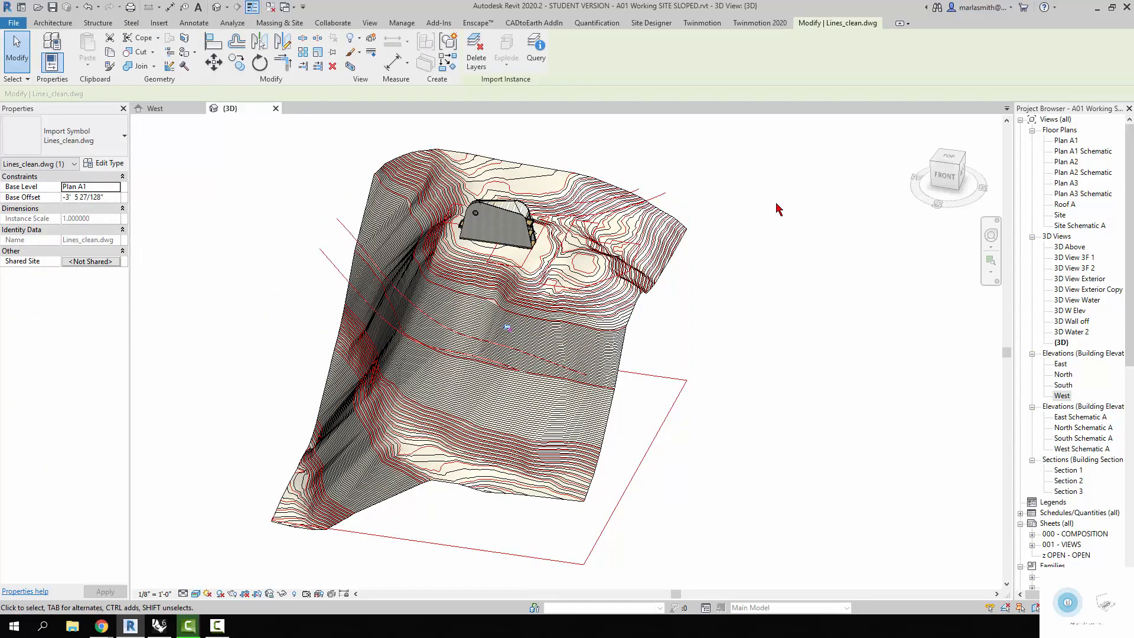
{"action": "key", "text": "Delete"}
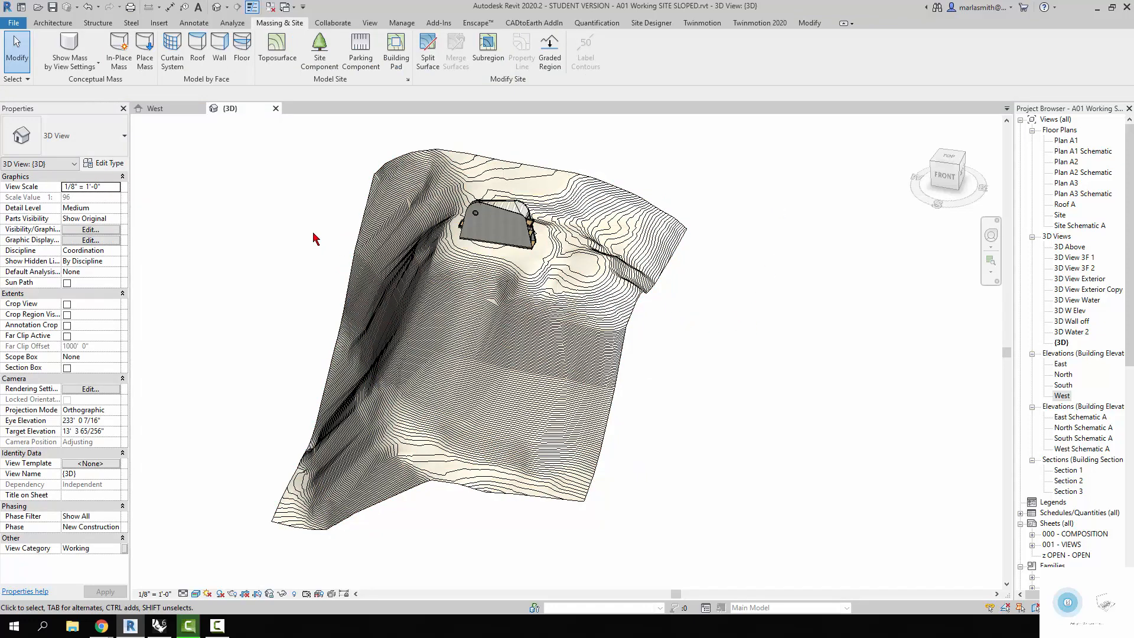
{"action": "scroll", "coordinate": [313, 185], "scroll_direction": "up", "scroll_amount": 1}
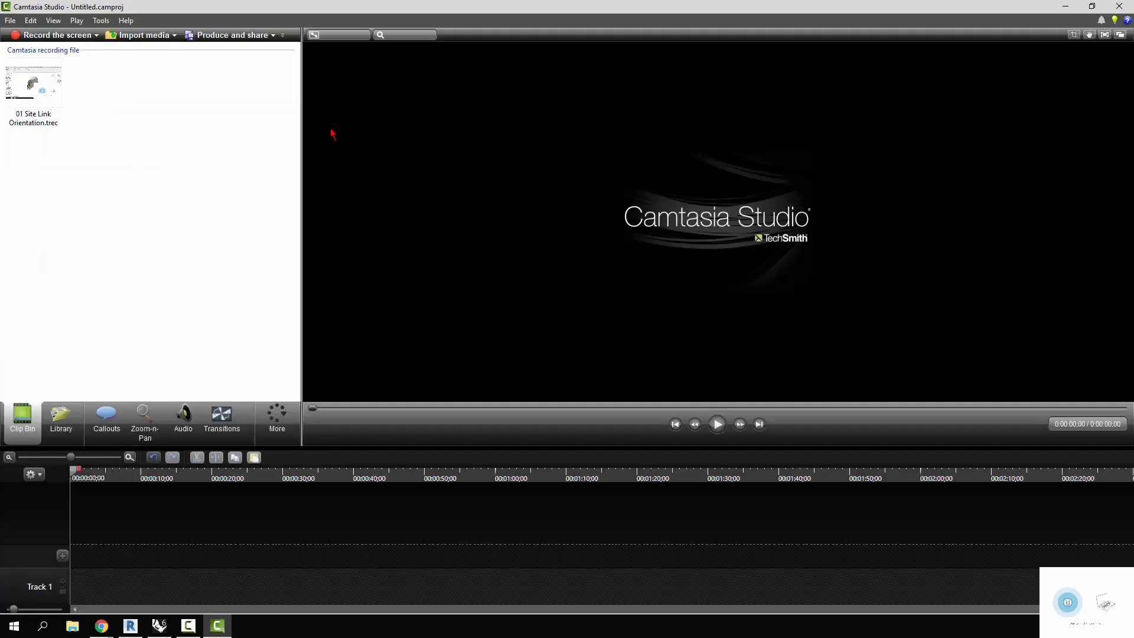
{"action": "left_click", "coordinate": [1065, 8]}
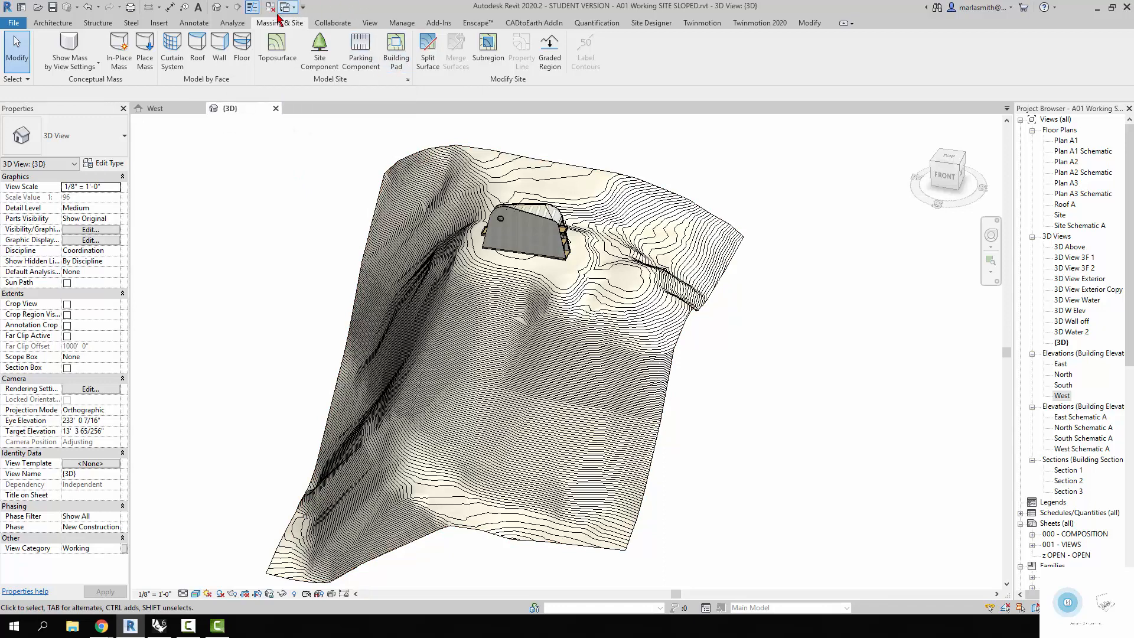
- In the Site Settings, set the increment of the additional secondary contours to 2' 0" and apply it to the toposurface
{"action": "left_click", "coordinate": [408, 81]}
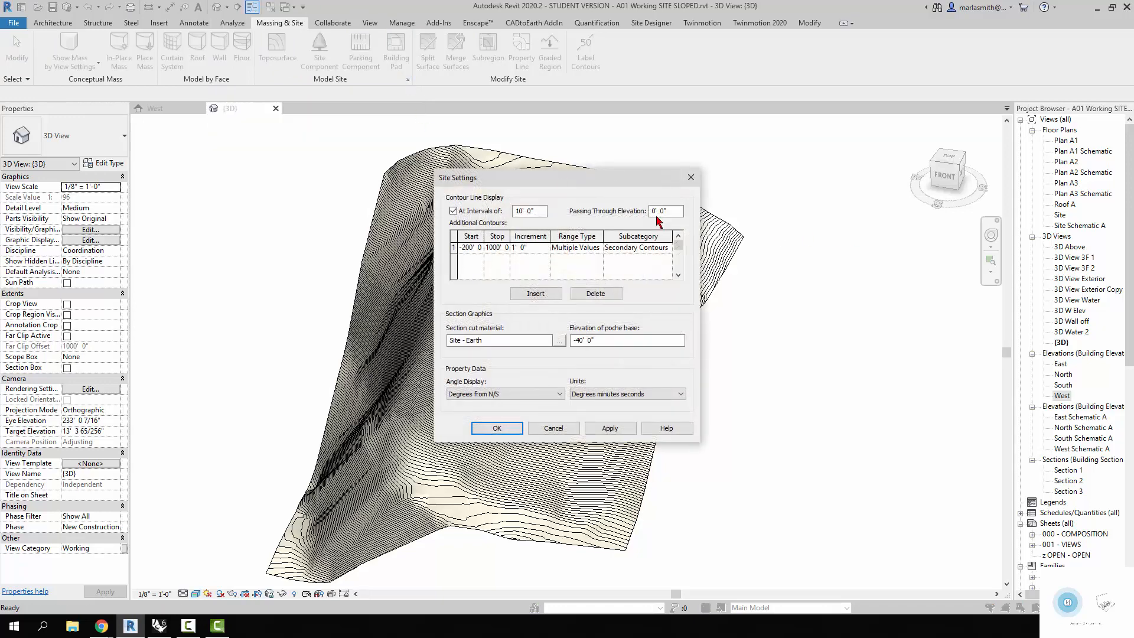
{"action": "left_click_drag", "start_coordinate": [576, 184], "coordinate": [810, 167]}
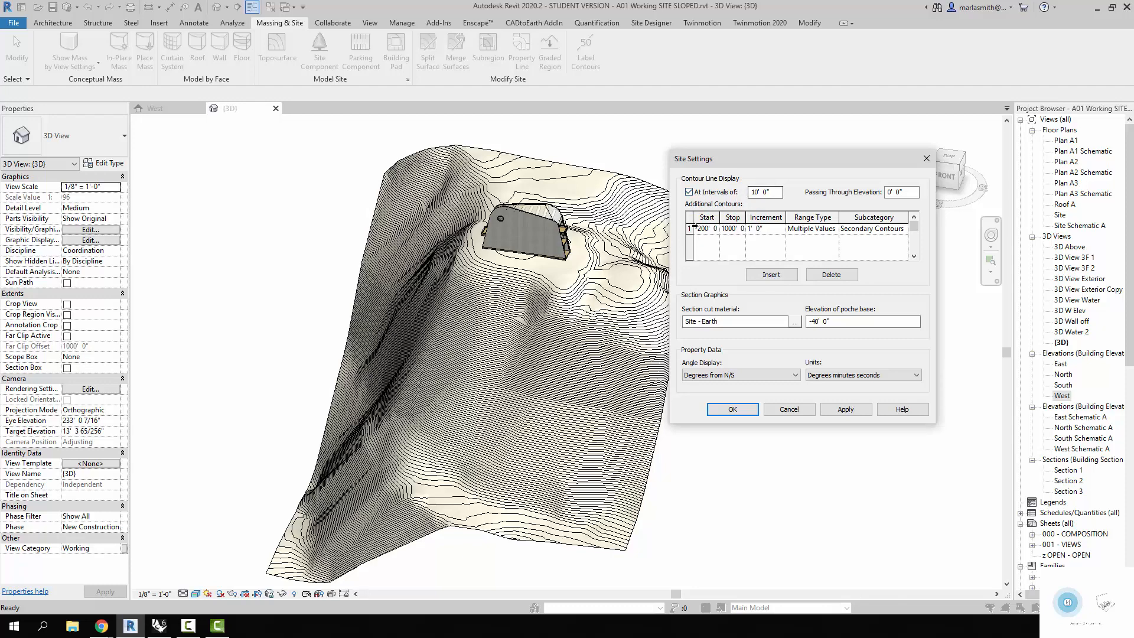
{"action": "double_click", "coordinate": [752, 229]}
{"action": "type", "text": "2"}
{"action": "left_click", "coordinate": [845, 407]}
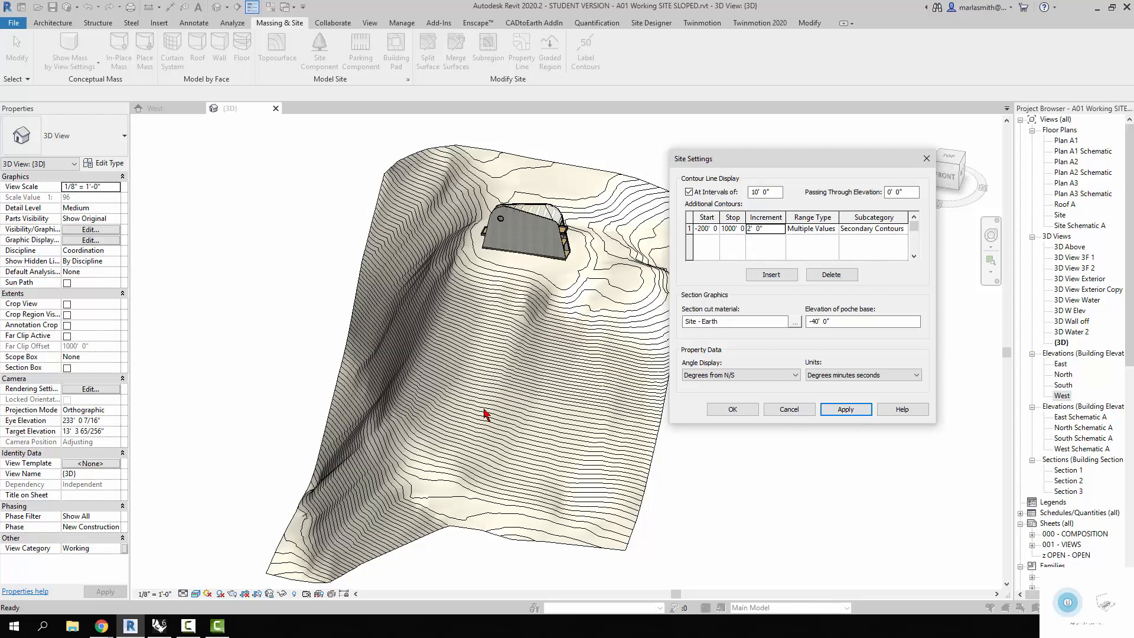
- Set the start elevation of the additional contours to 0' 0" and apply it to the terrain
{"action": "left_click", "coordinate": [716, 228]}
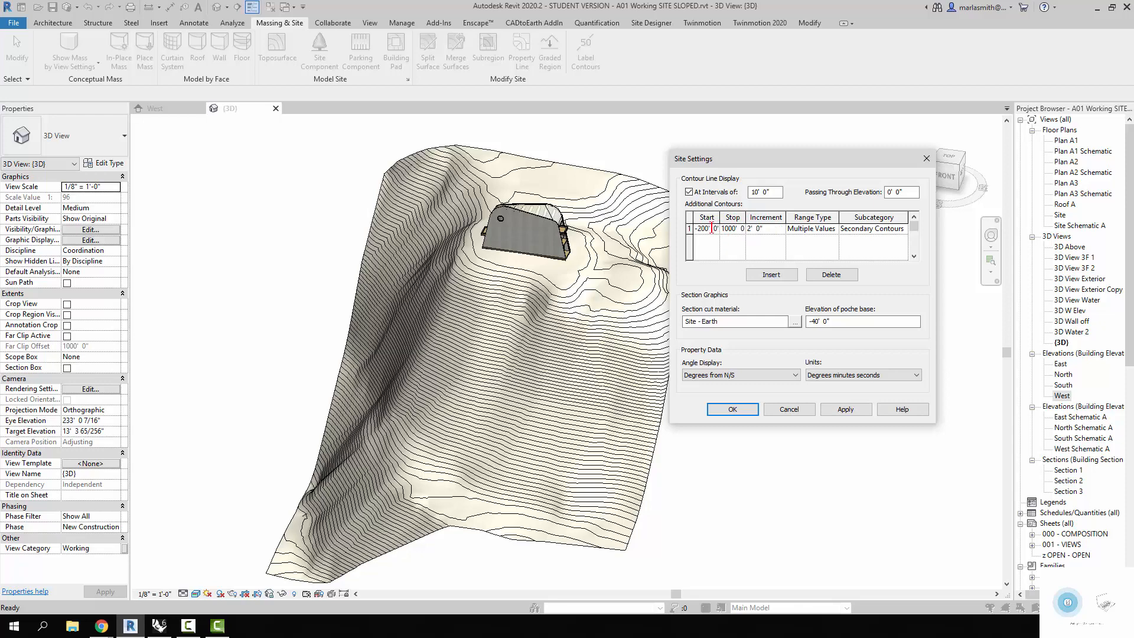
{"action": "left_click_drag", "start_coordinate": [711, 228], "coordinate": [676, 228]}
{"action": "type", "text": "0"}
{"action": "left_click_drag", "start_coordinate": [708, 229], "coordinate": [659, 230]}
{"action": "key", "text": "Tab"}
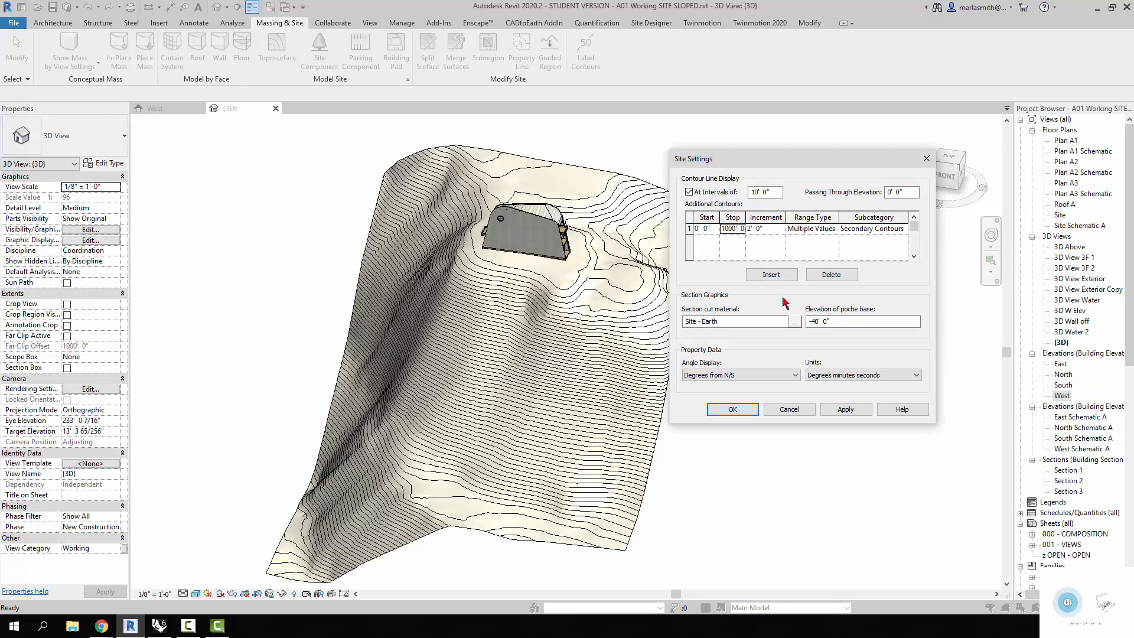
{"action": "left_click", "coordinate": [851, 411]}
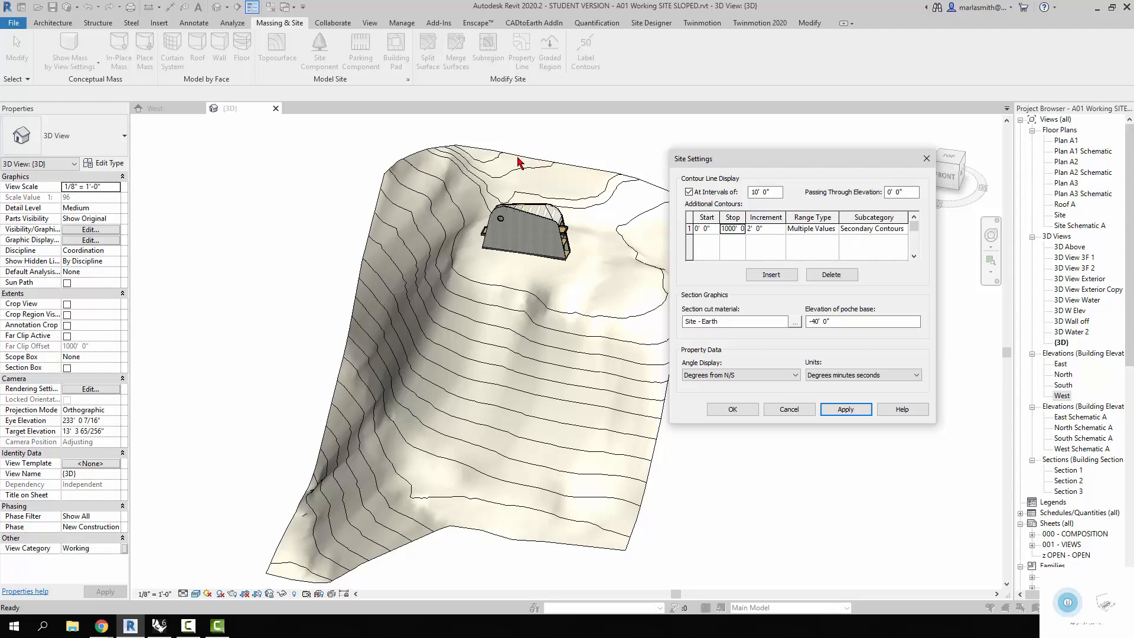
- Set the additional contours' start elevation to -20' 0" and apply it to the terrain
{"action": "left_click", "coordinate": [717, 232]}
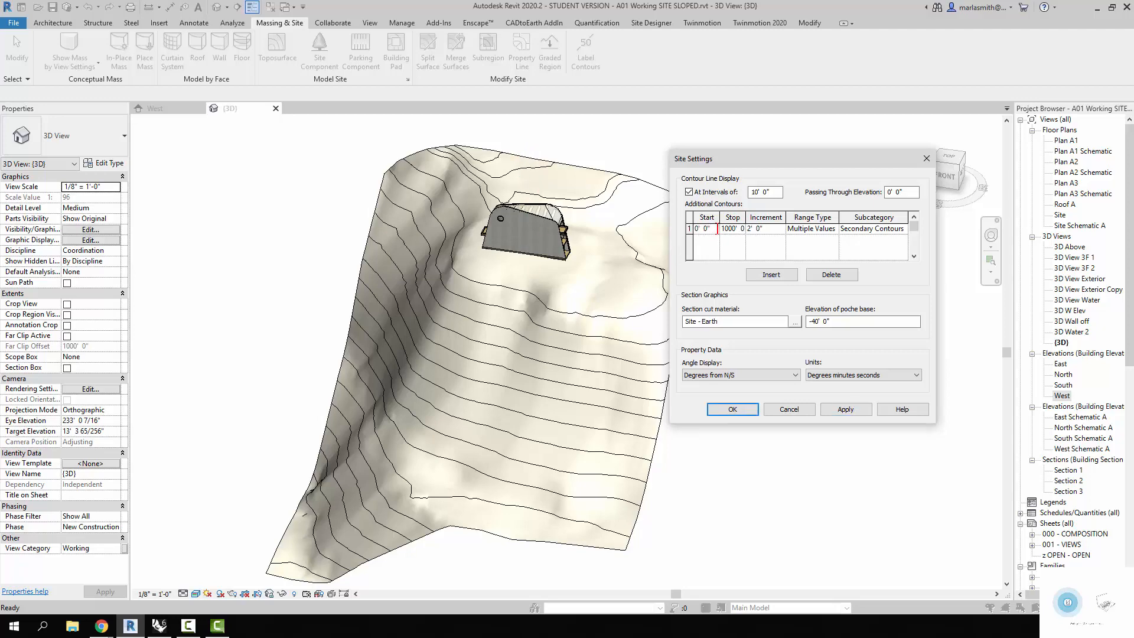
{"action": "left_click_drag", "start_coordinate": [716, 229], "coordinate": [696, 231]}
{"action": "type", "text": "-20"}
{"action": "left_click", "coordinate": [863, 412]}
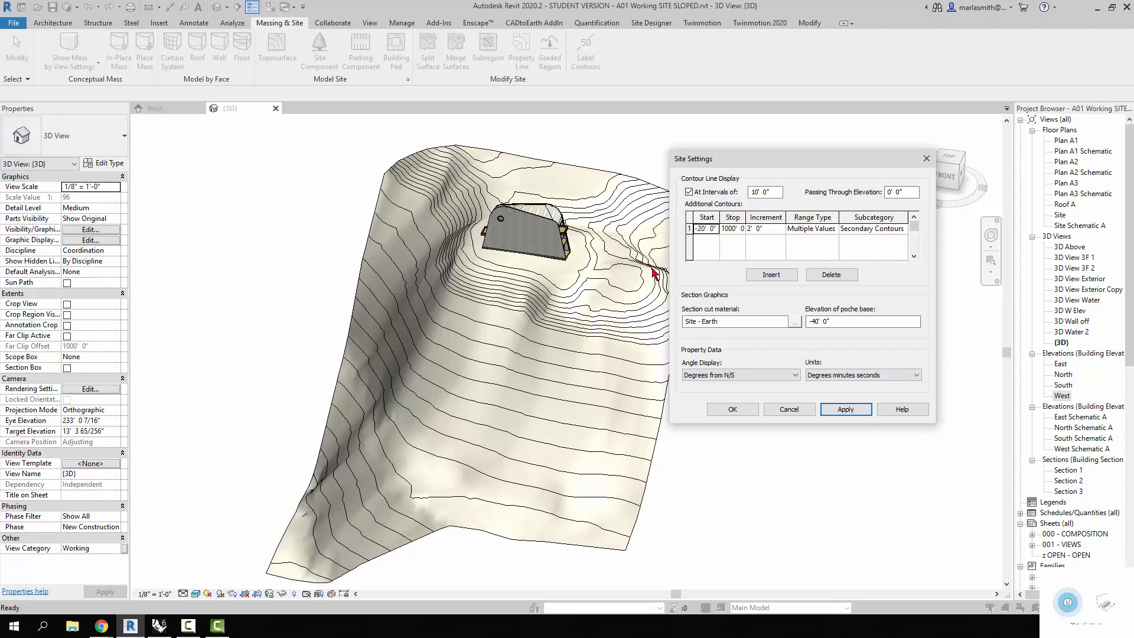
- Set the additional contours' start elevation to -200' 0" and apply it so the range covers the whole slope
{"action": "left_click", "coordinate": [705, 228]}
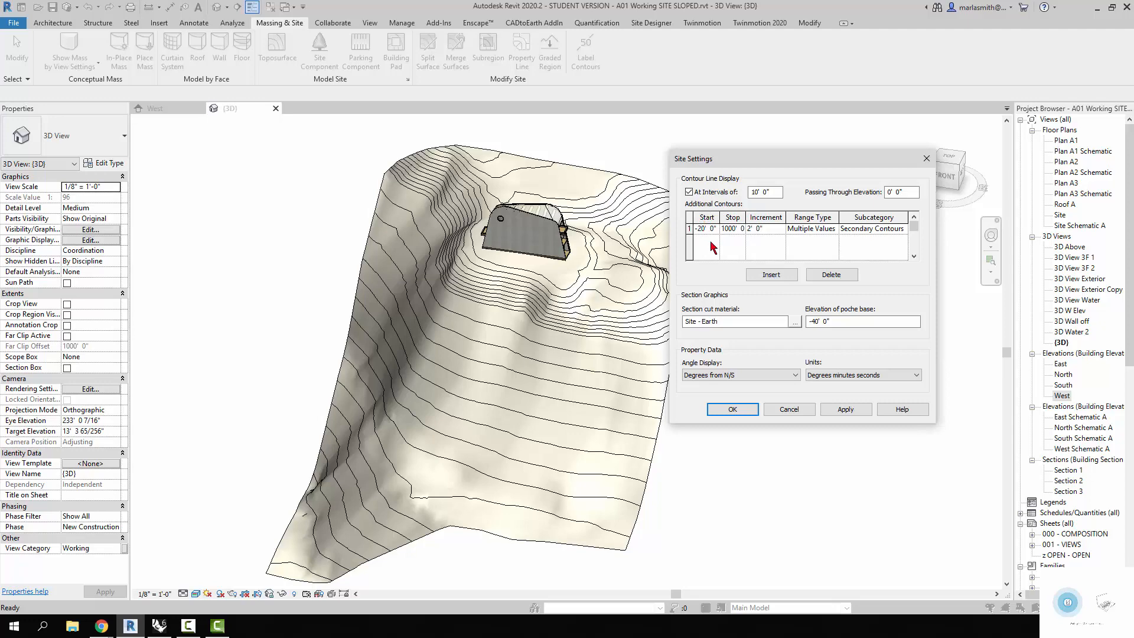
{"action": "type", "text": "0"}
{"action": "left_click", "coordinate": [857, 411]}
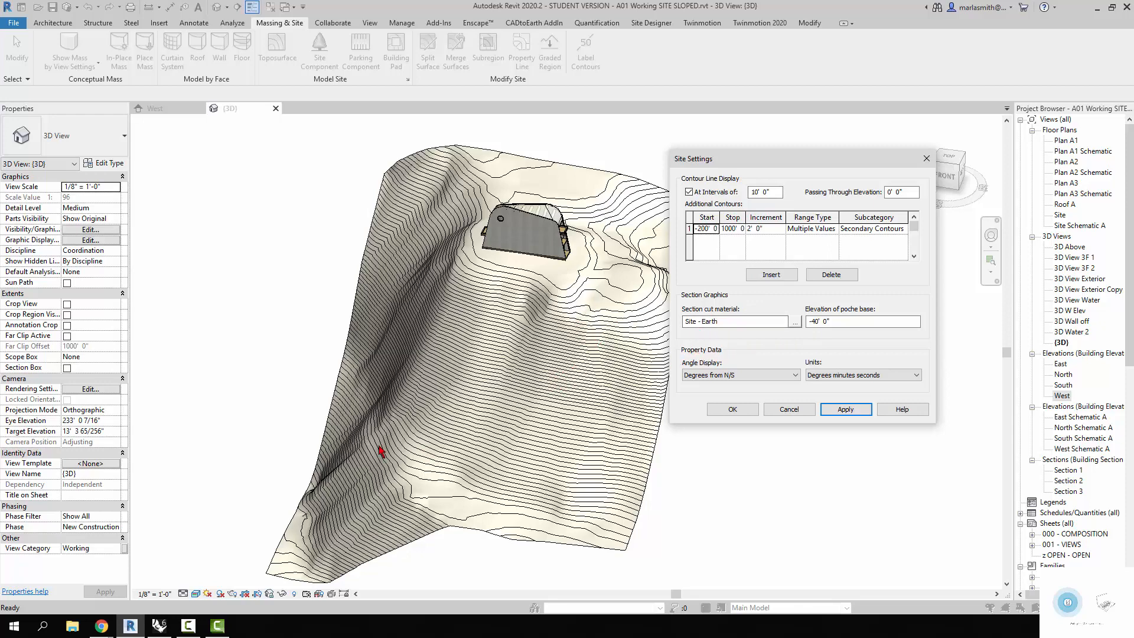
- Review the Site - Earth section cut material, accept the Site Settings and dismiss the save reminder without saving
{"action": "left_click", "coordinate": [795, 324]}
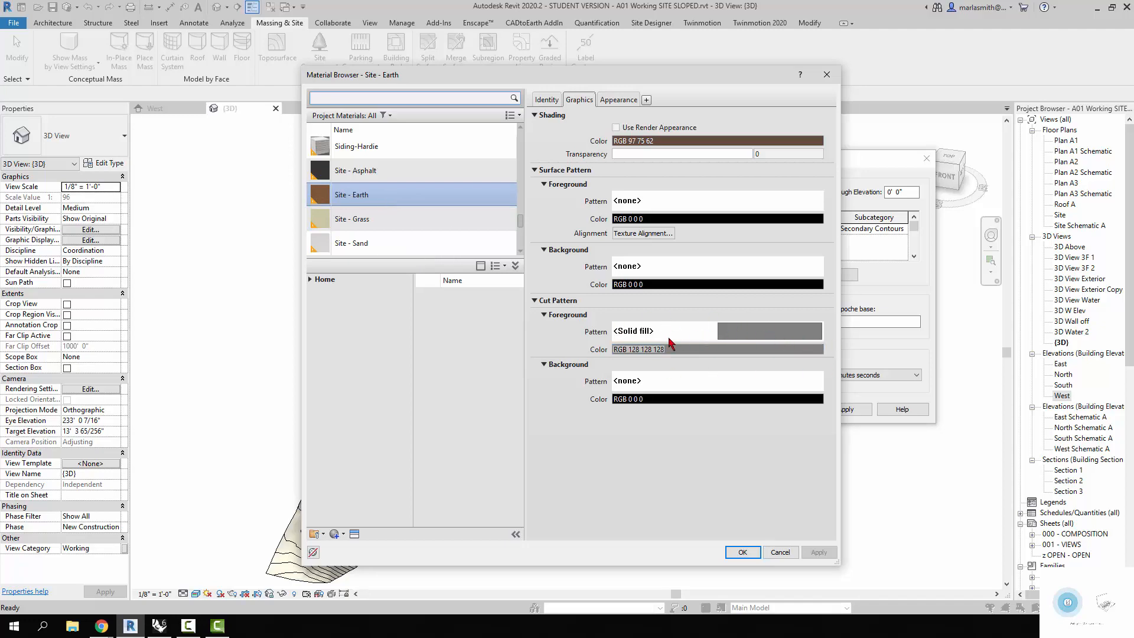
{"action": "left_click", "coordinate": [745, 553]}
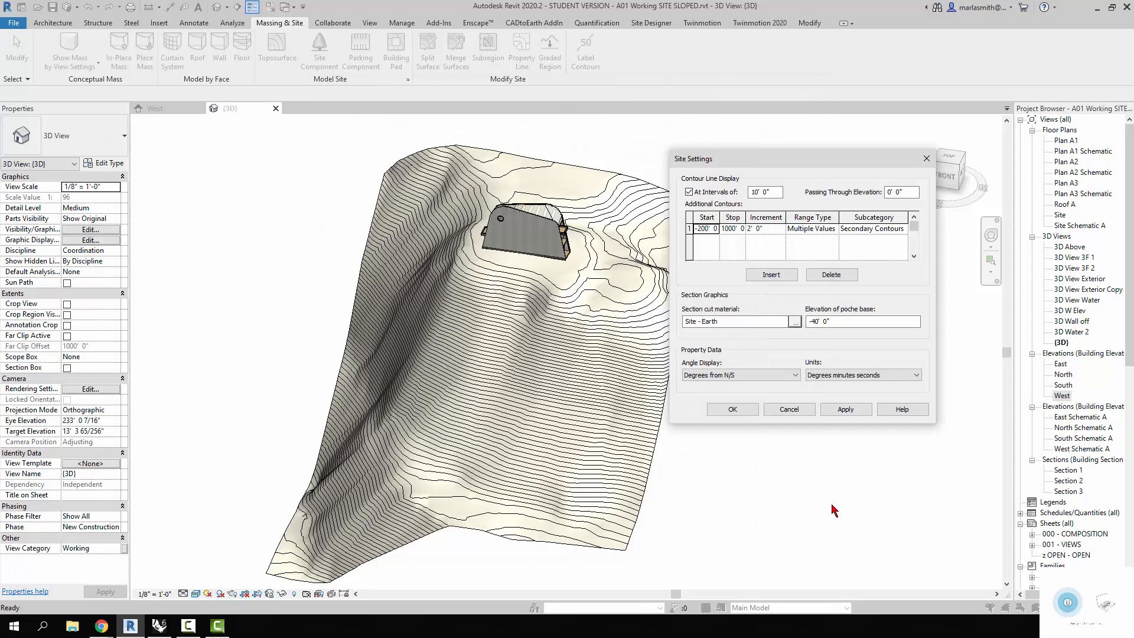
{"action": "left_click_drag", "start_coordinate": [837, 163], "coordinate": [898, 166]}
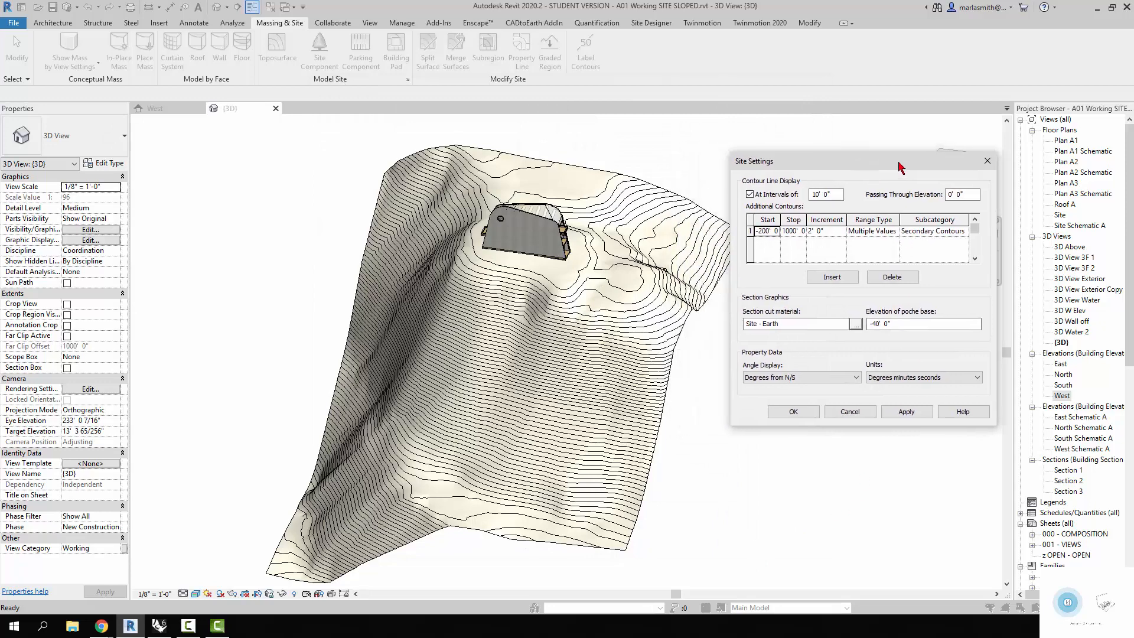
{"action": "left_click", "coordinate": [793, 412]}
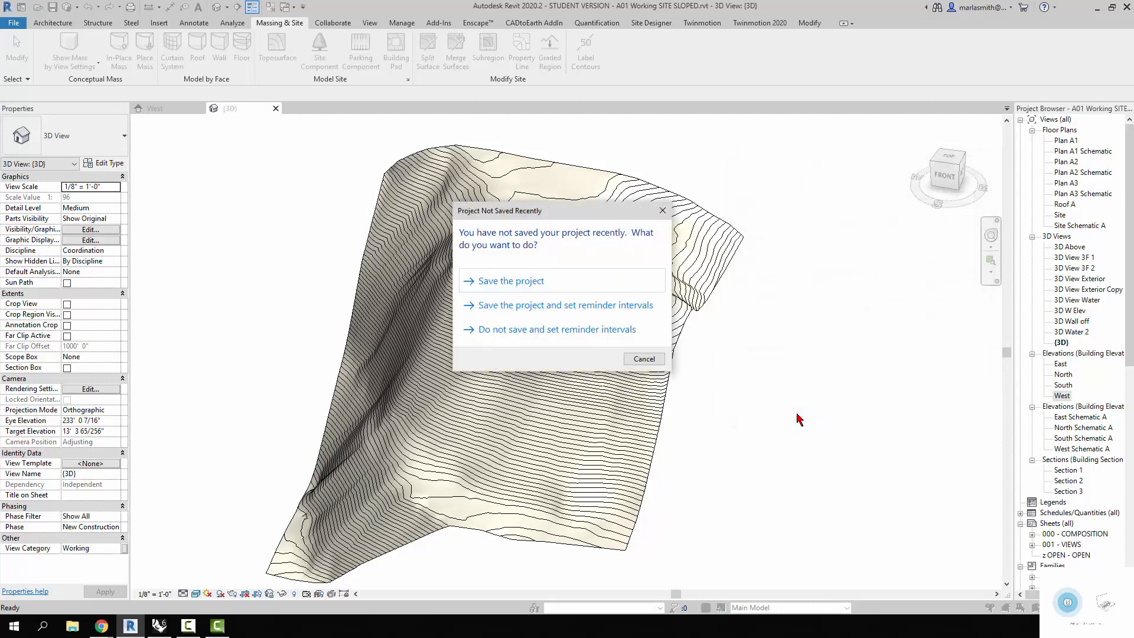
{"action": "left_click", "coordinate": [650, 361]}
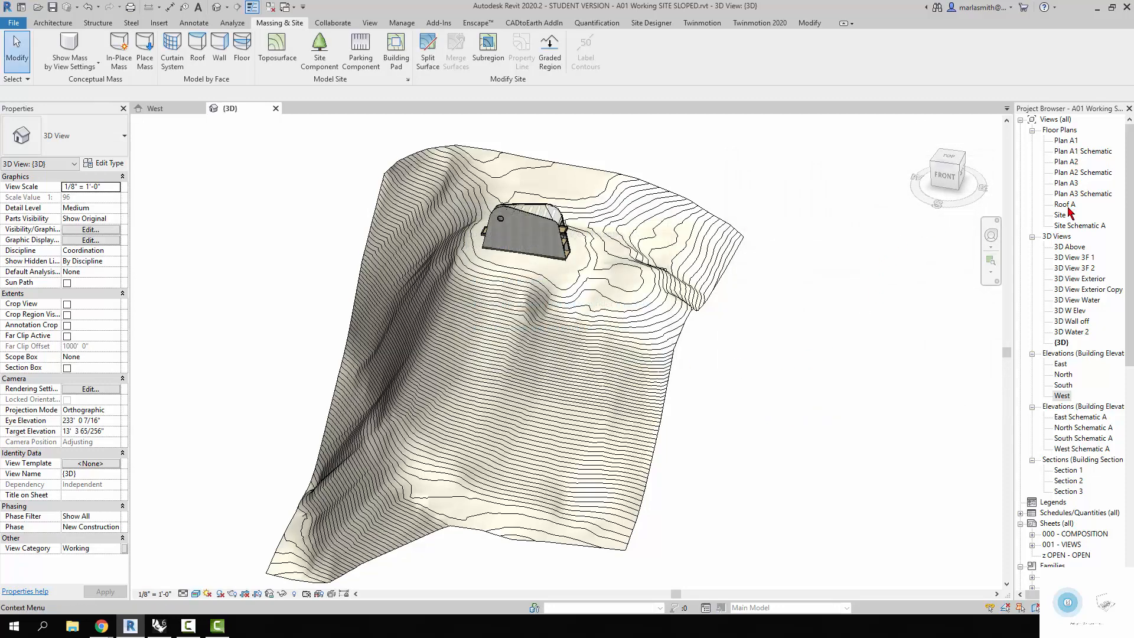
- In the Site floor plan, draw a horizontal section across the full site width through the building along the EW reference plane
{"action": "double_click", "coordinate": [1062, 218]}
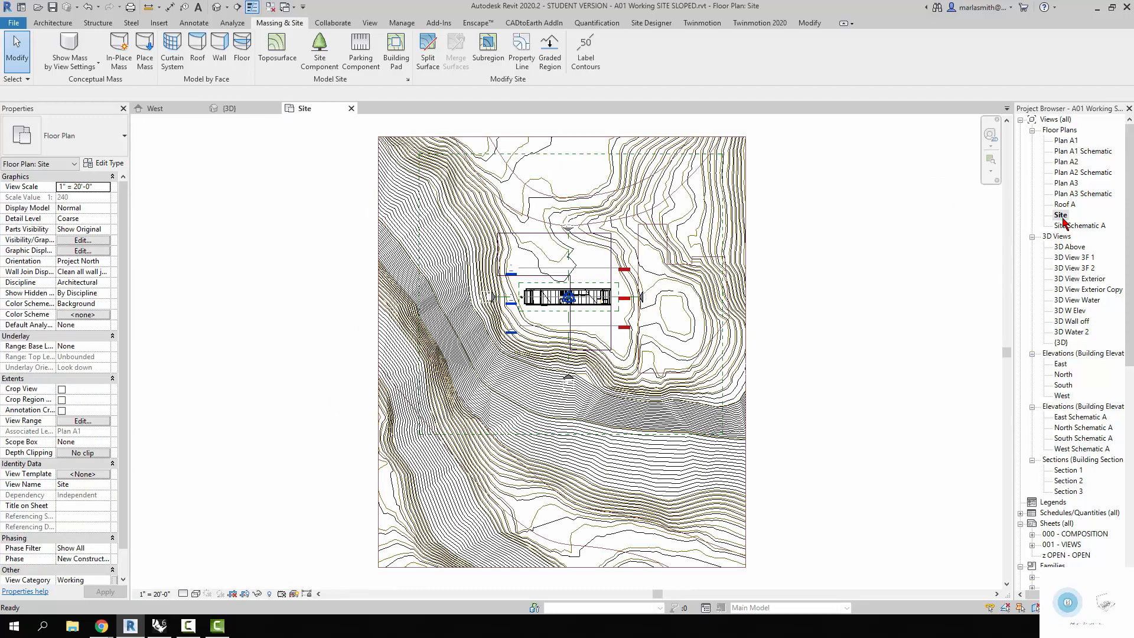
{"action": "scroll", "coordinate": [576, 262], "scroll_direction": "up", "scroll_amount": 3}
{"action": "scroll", "coordinate": [576, 262], "scroll_direction": "up", "scroll_amount": 1}
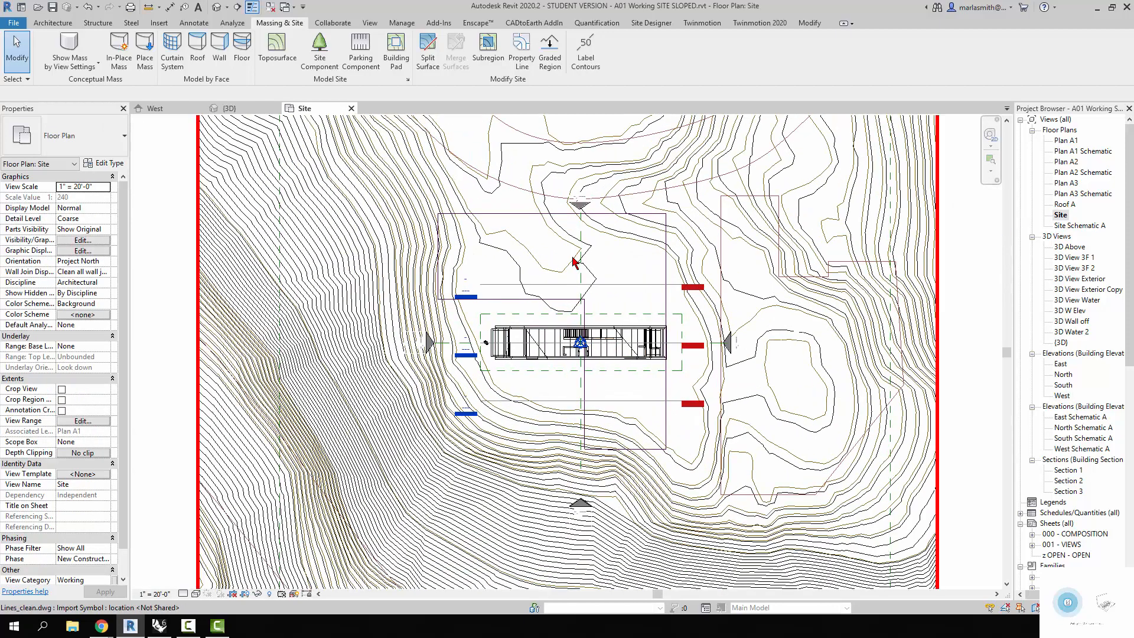
{"action": "left_click", "coordinate": [371, 23]}
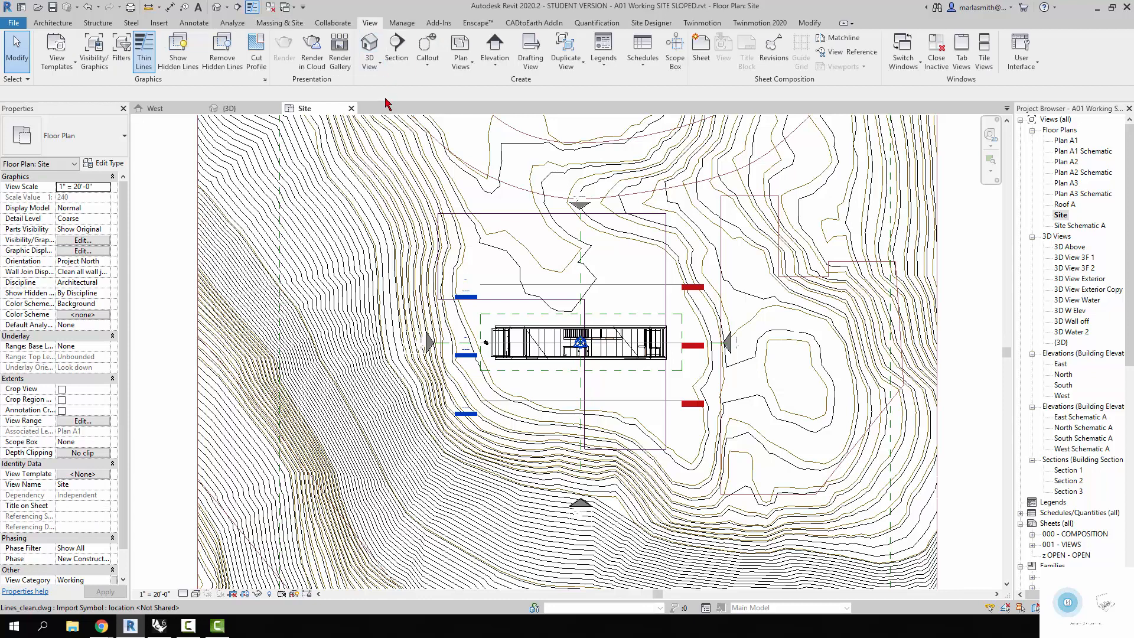
{"action": "left_click", "coordinate": [396, 59]}
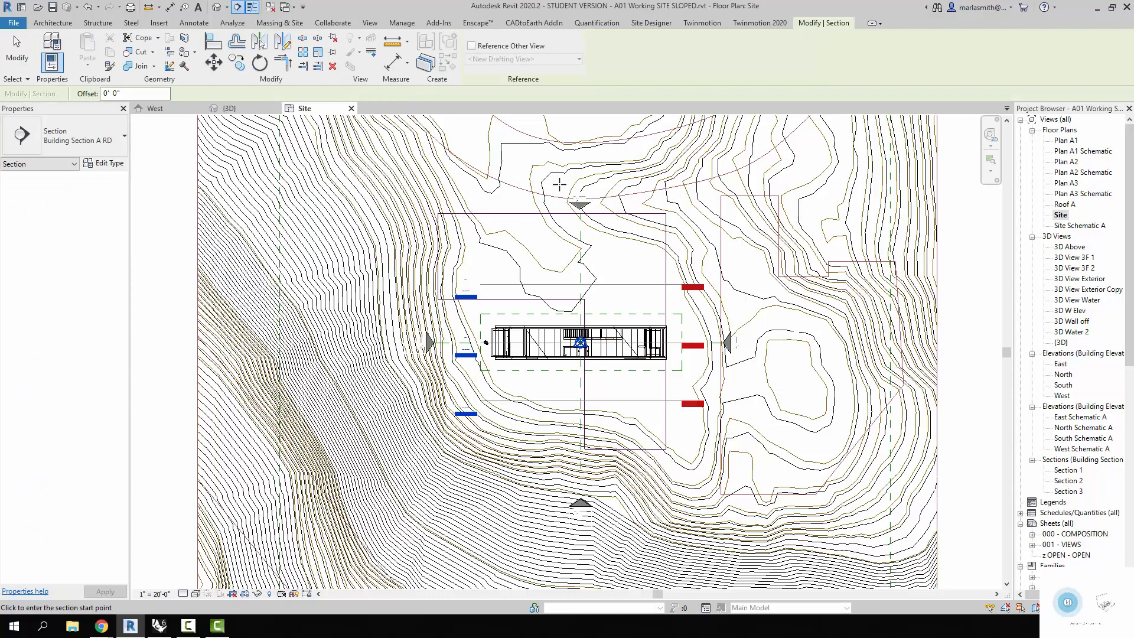
{"action": "left_click", "coordinate": [181, 342]}
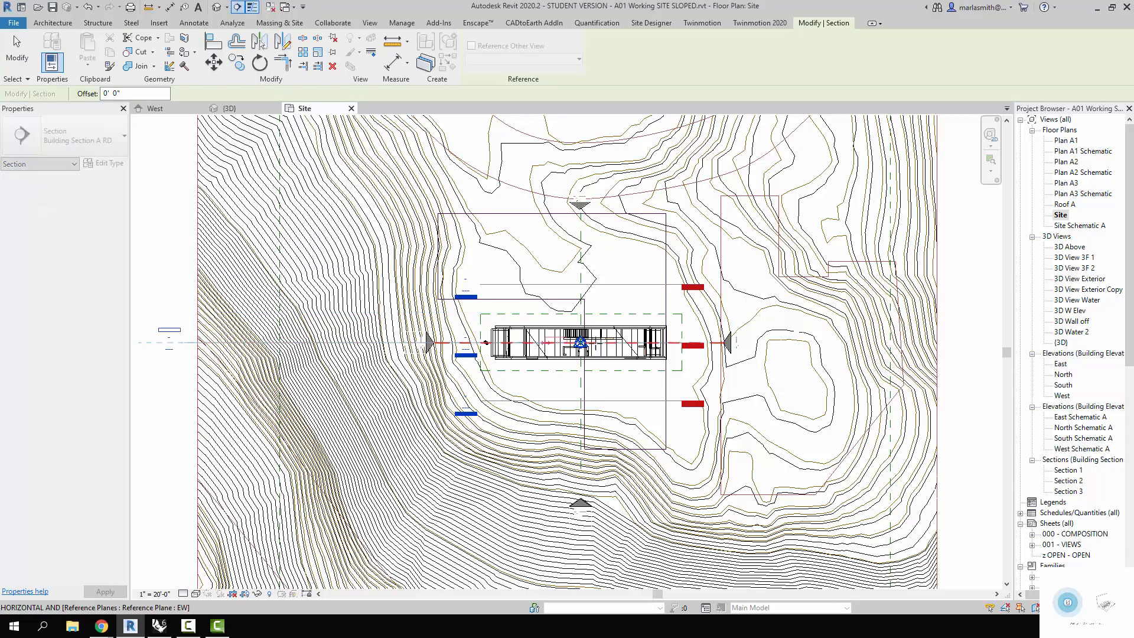
{"action": "left_click", "coordinate": [965, 341]}
{"action": "key", "text": "Escape"}
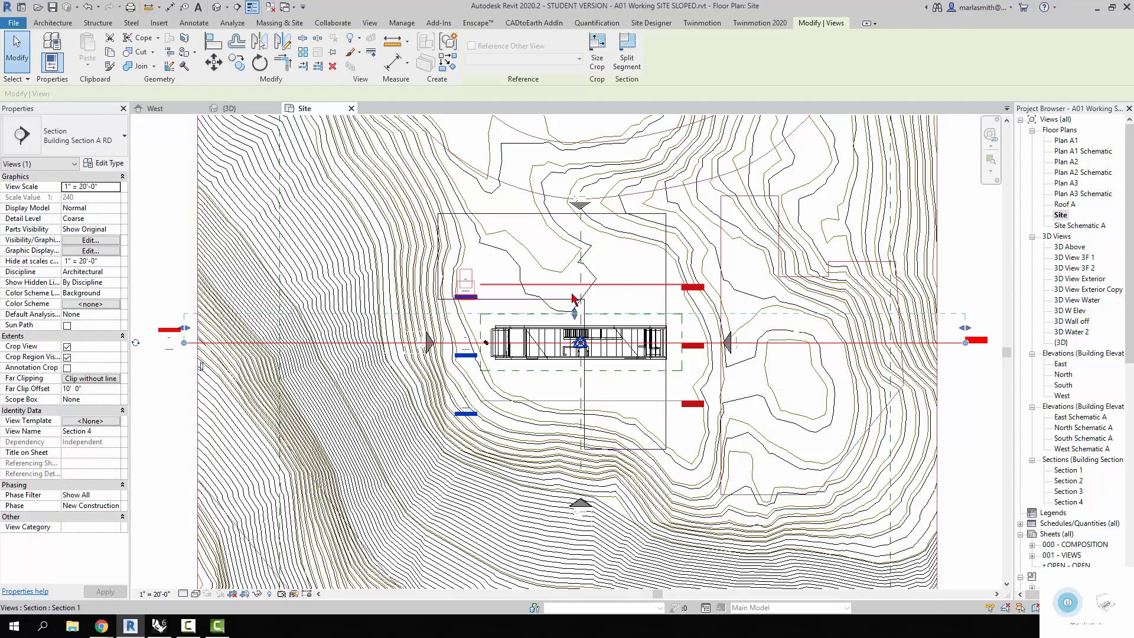
- Try to reduce the new section's view depth to the building, and open its section view to inspect the cut terrain
{"action": "left_click_drag", "start_coordinate": [575, 314], "coordinate": [576, 324]}
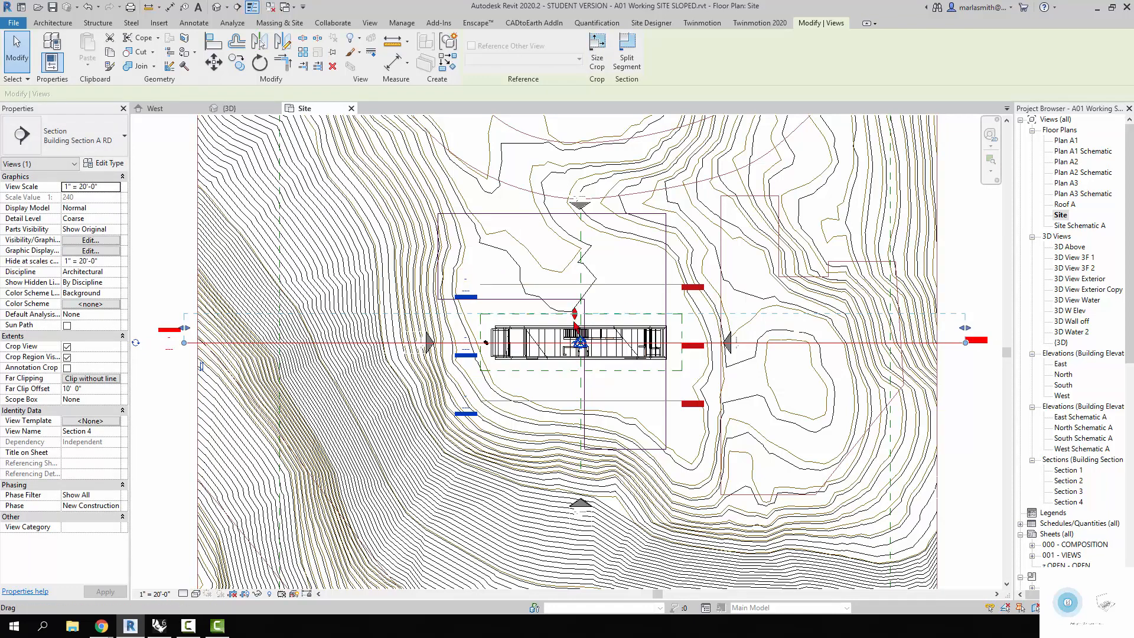
{"action": "left_click", "coordinate": [160, 293]}
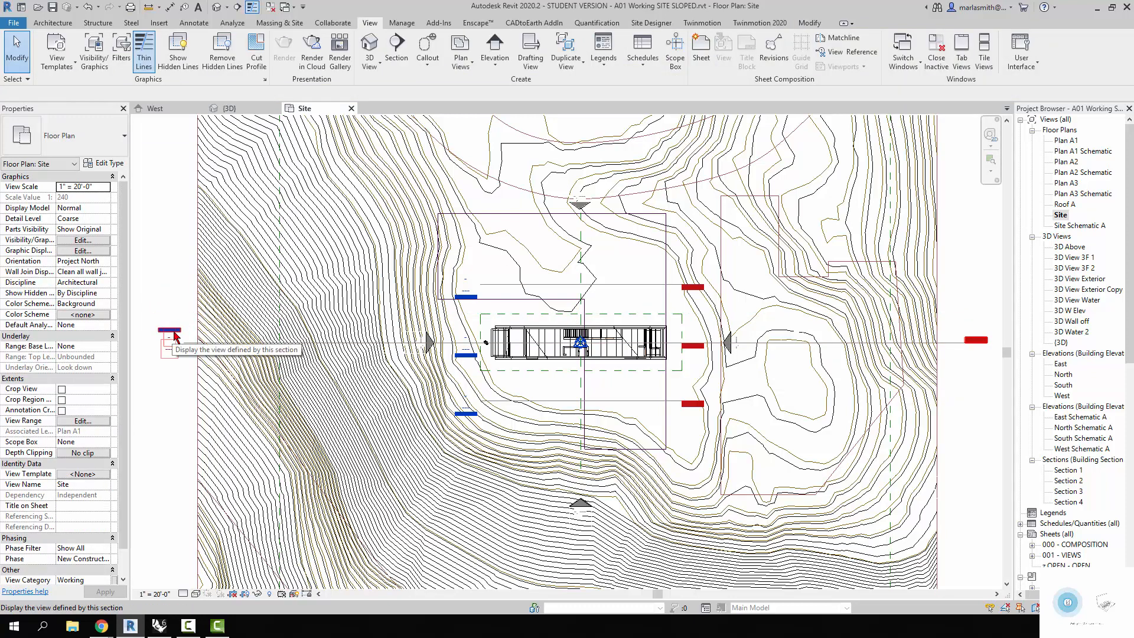
{"action": "double_click", "coordinate": [175, 335]}
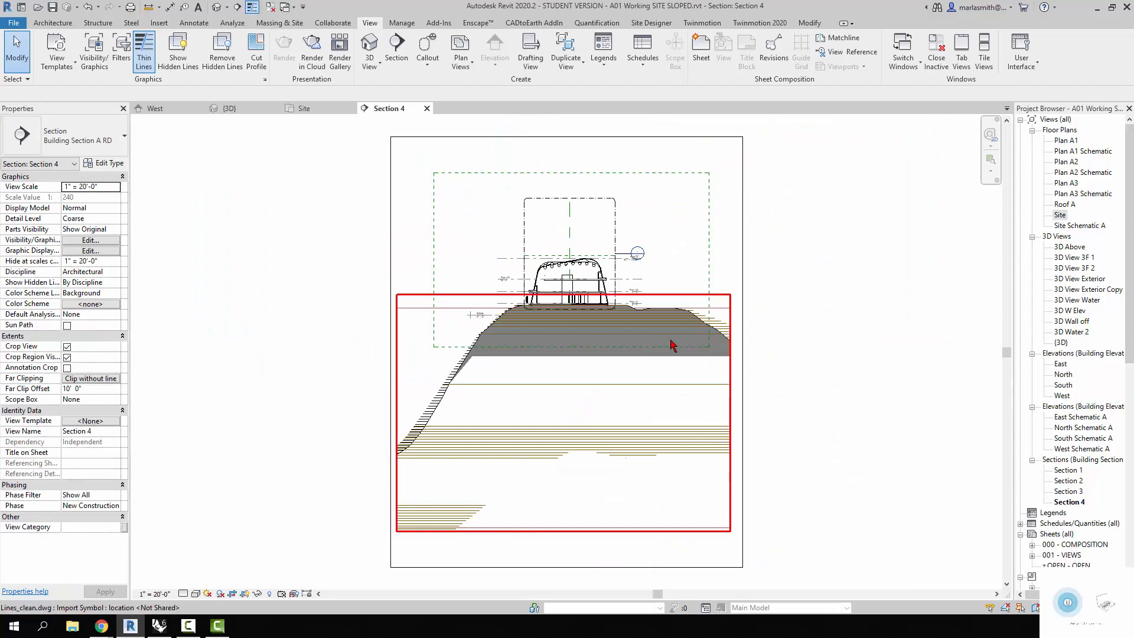
{"action": "scroll", "coordinate": [650, 339], "scroll_direction": "up", "scroll_amount": 4}
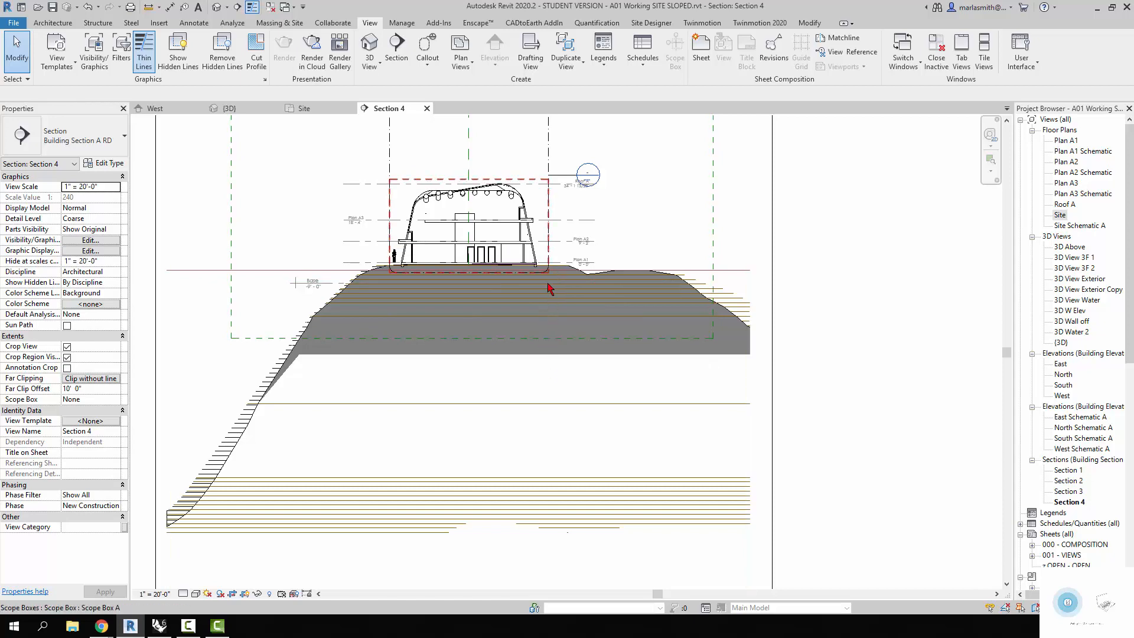
{"action": "scroll", "coordinate": [526, 376], "scroll_direction": "down", "scroll_amount": 1}
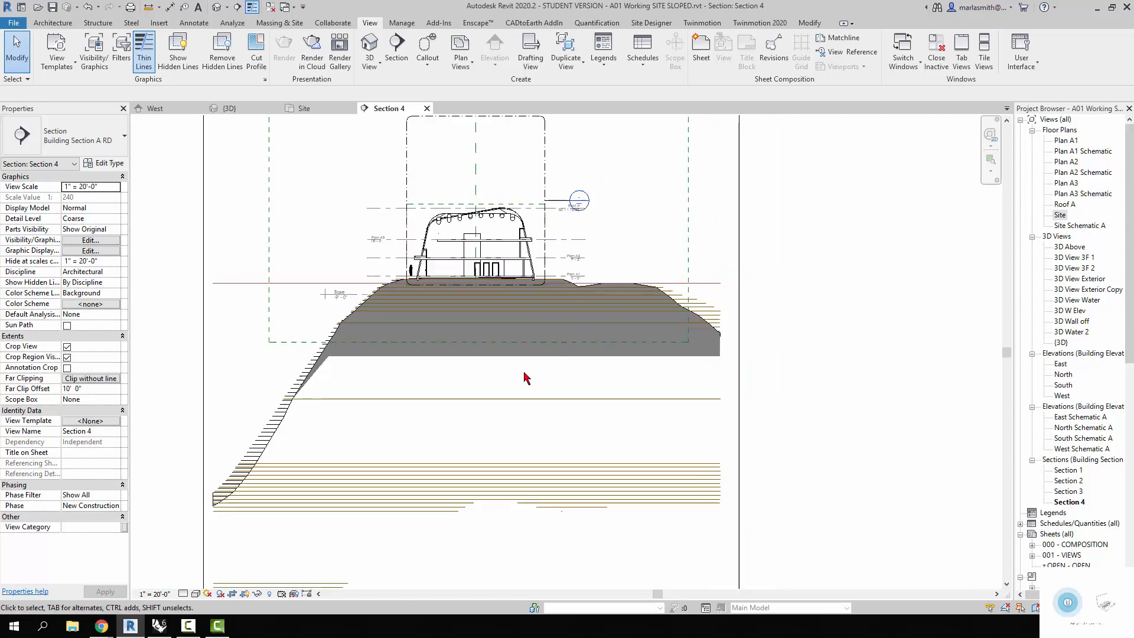
{"action": "scroll", "coordinate": [526, 377], "scroll_direction": "down", "scroll_amount": 2}
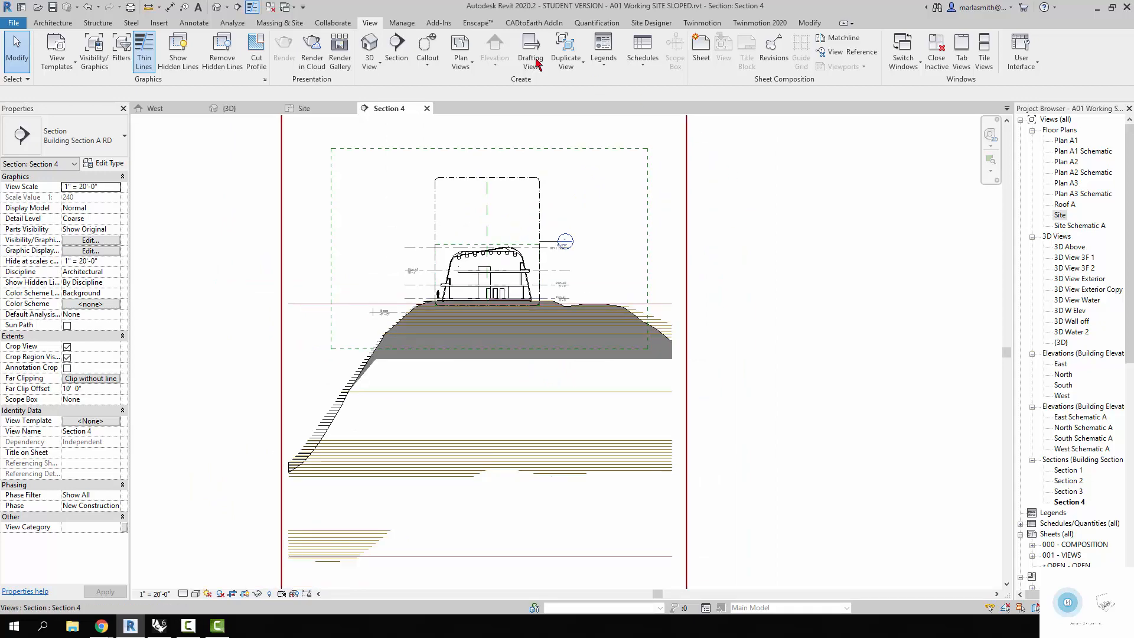
- In the Site Settings, set the elevation of poche base to -200' 0", apply it and accept the settings
{"action": "left_click", "coordinate": [298, 22]}
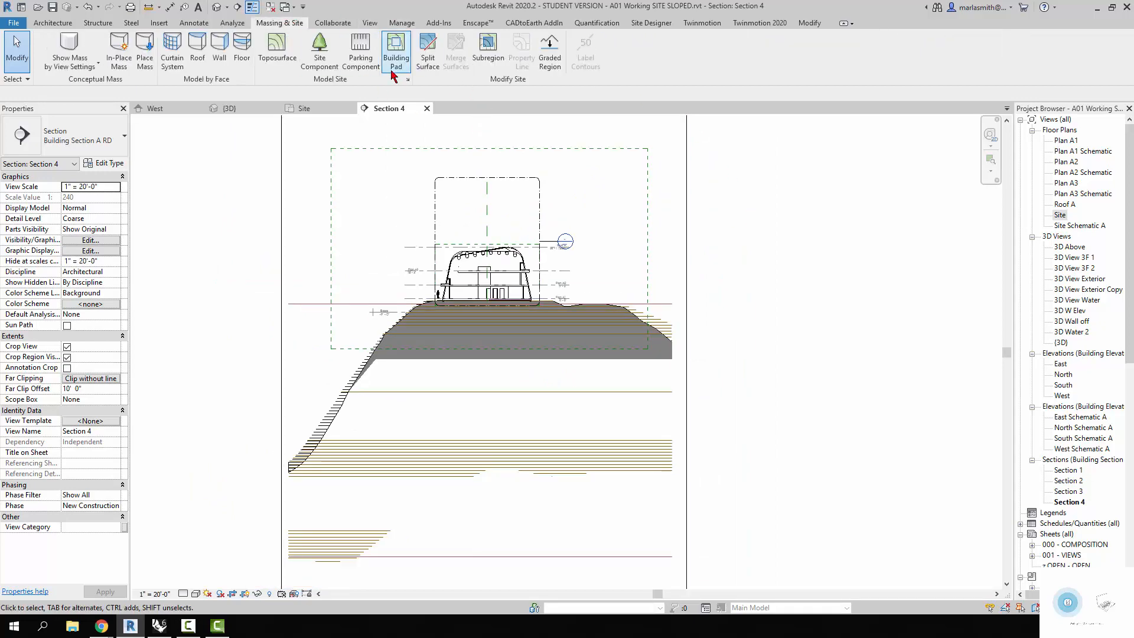
{"action": "left_click", "coordinate": [408, 80]}
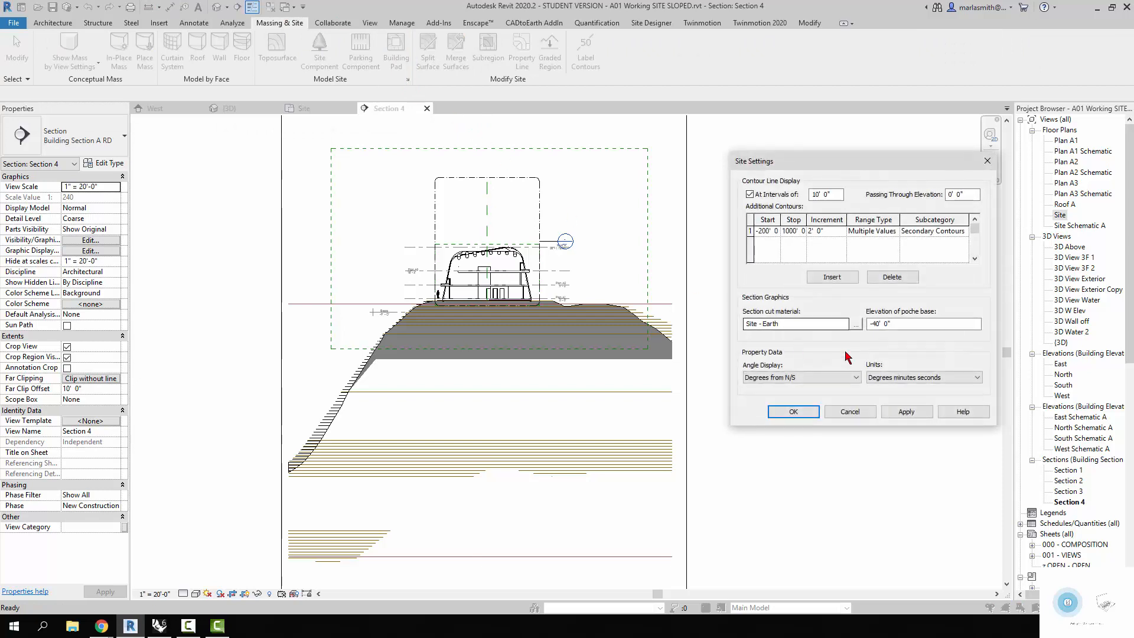
{"action": "left_click", "coordinate": [876, 324]}
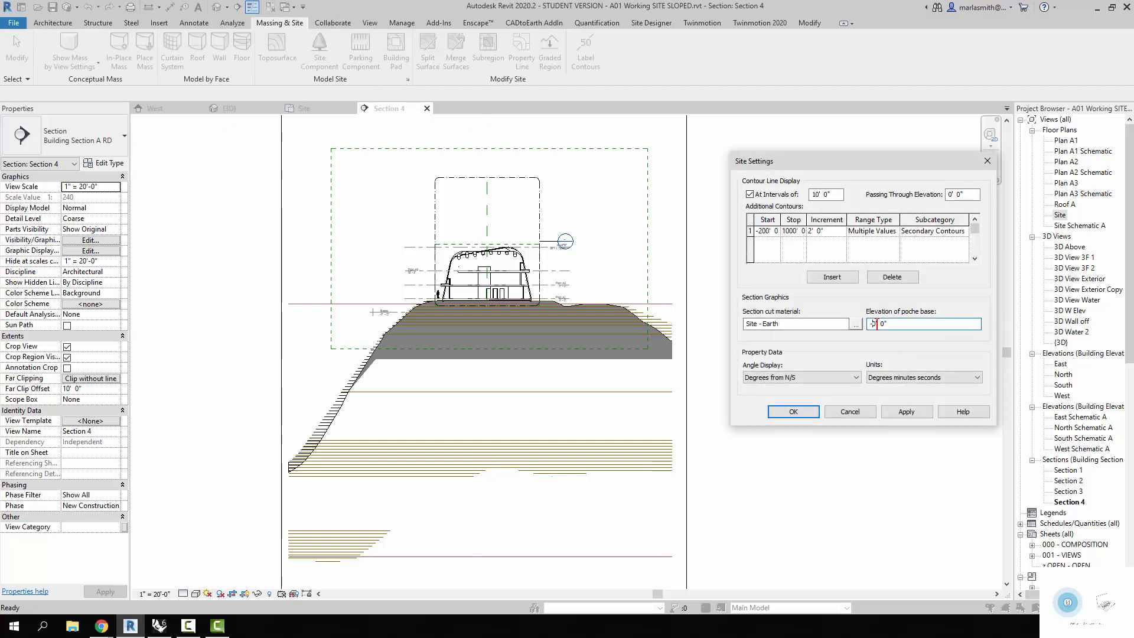
{"action": "type", "text": "0"}
{"action": "left_click", "coordinate": [924, 414]}
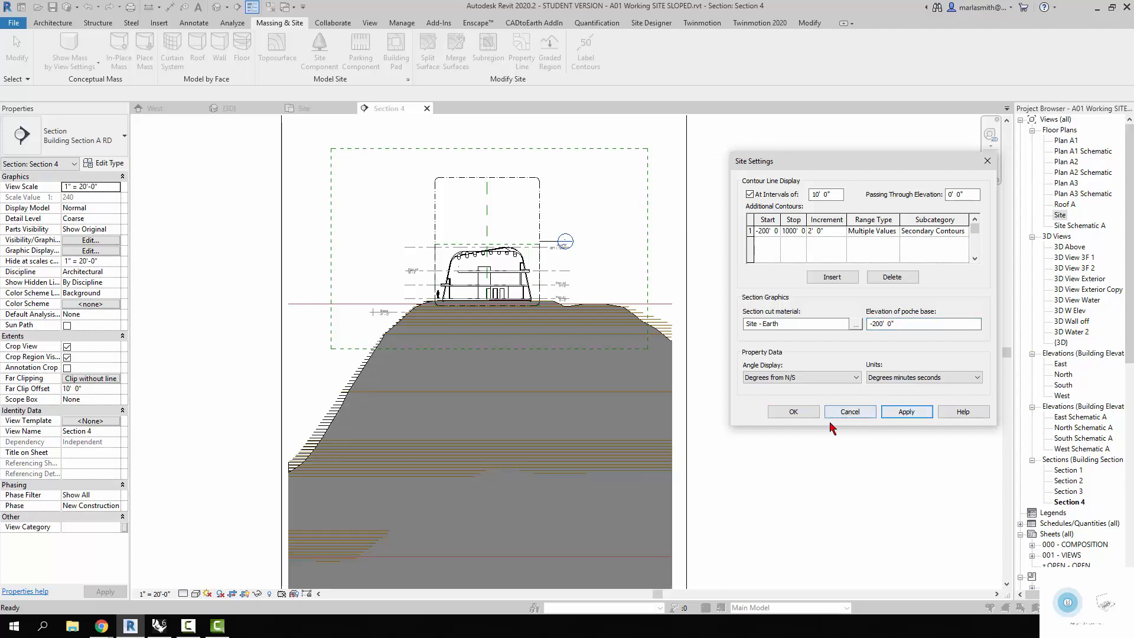
{"action": "left_click", "coordinate": [794, 411]}
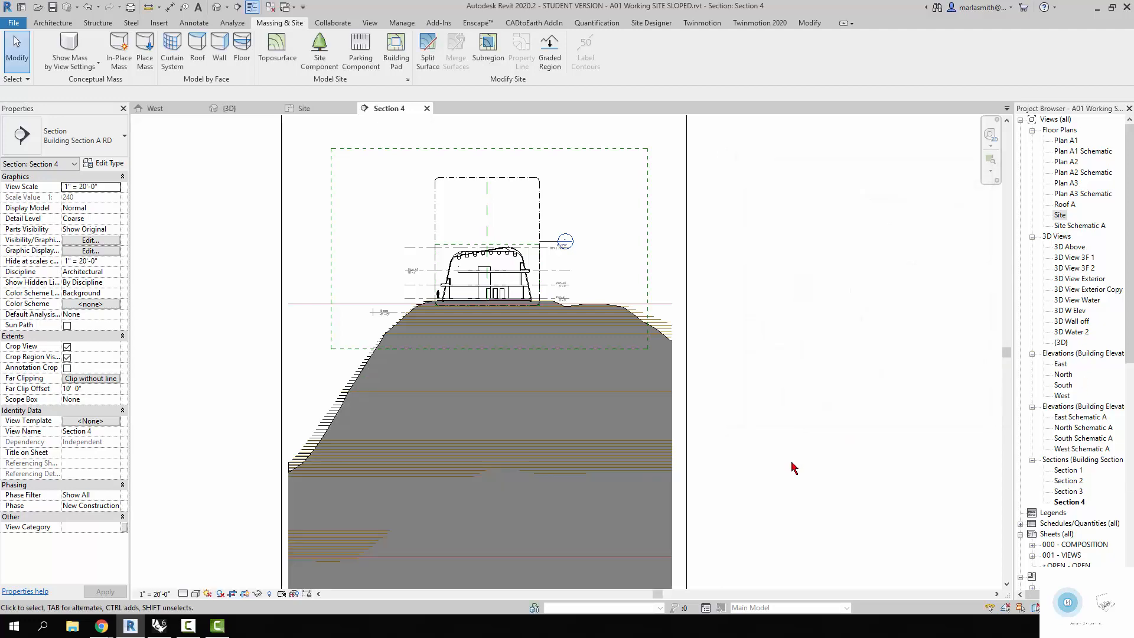